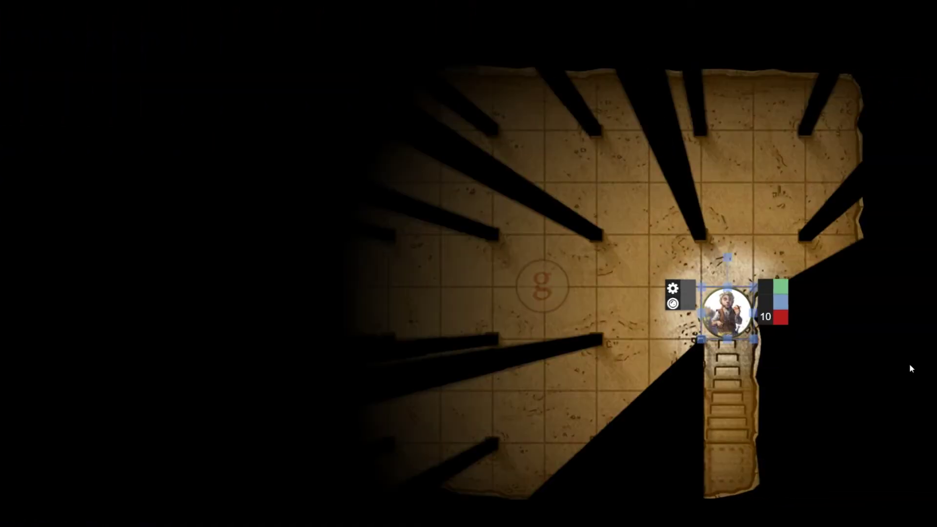
# Step: Move the selected character token west from the top of the basement stairs
pyautogui.press('Left')
pyautogui.press('Left')
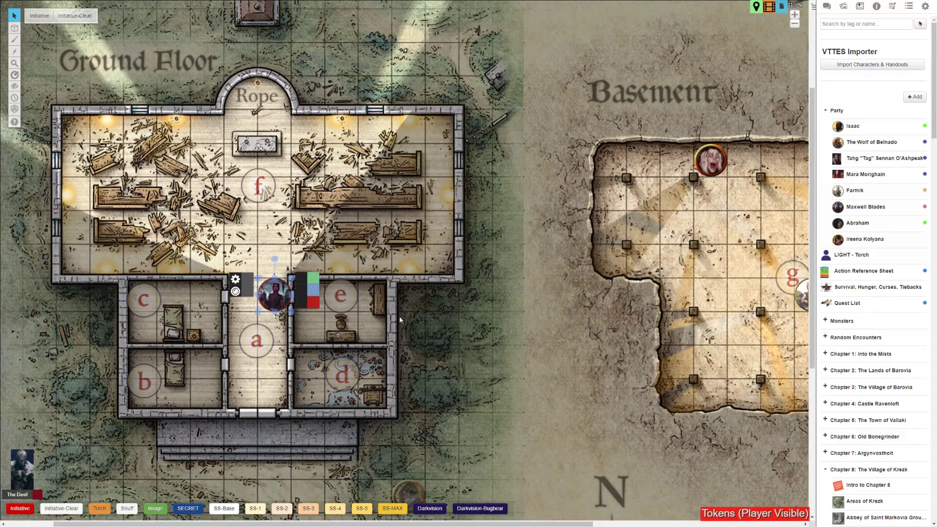
# Step: Preview the line of sight of the token standing in the ground-floor hallway, and return to the full map view
pyautogui.hotkey('ctrl', 'l')
pyautogui.moveTo(278, 303)
pyautogui.mouseDown()
pyautogui.moveTo(277, 370)
pyautogui.moveTo(278, 304)
pyautogui.mouseUp()
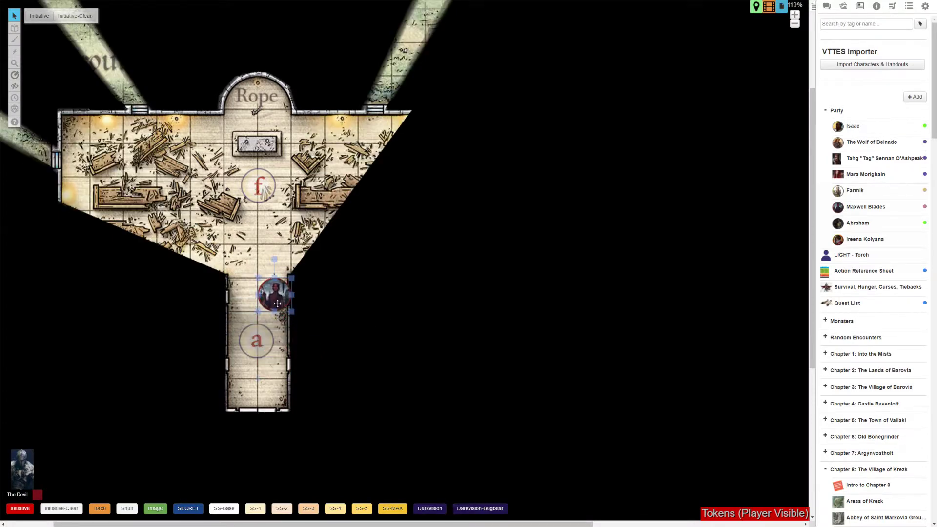
pyautogui.click(288, 254)
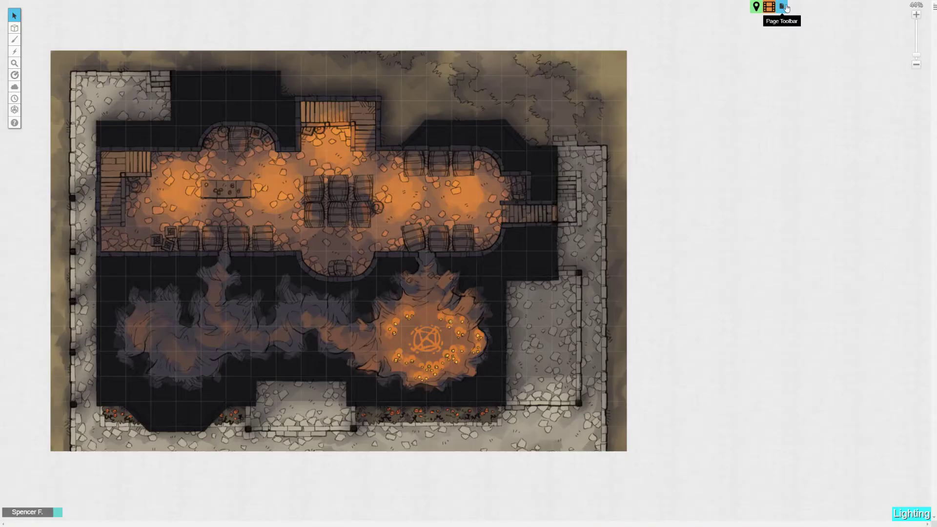
# Step: In the Blankus Mapus page settings, turn on Dynamic Lighting and Explorer Mode and switch Daylight Mode off
pyautogui.click(786, 9)
pyautogui.click(738, 24)
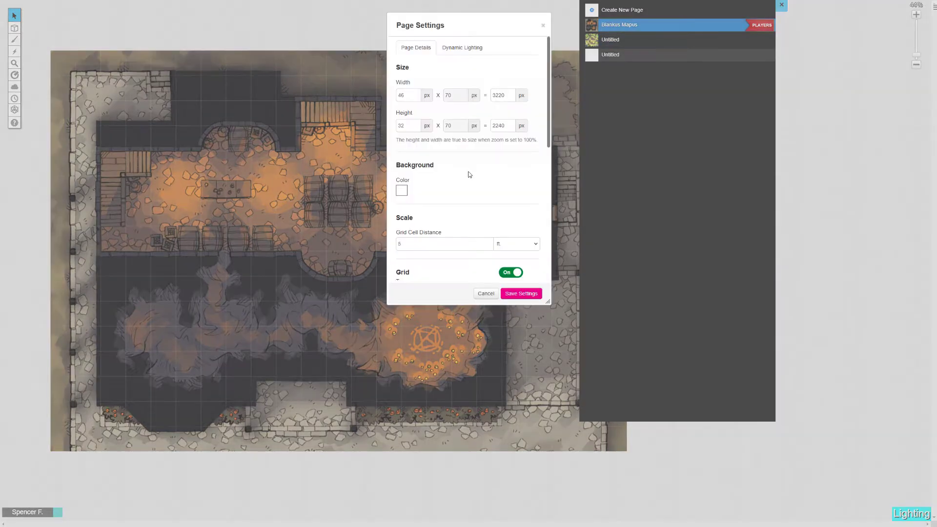
pyautogui.scroll(-3, 470, 175)
pyautogui.scroll(3, 470, 174)
pyautogui.click(465, 52)
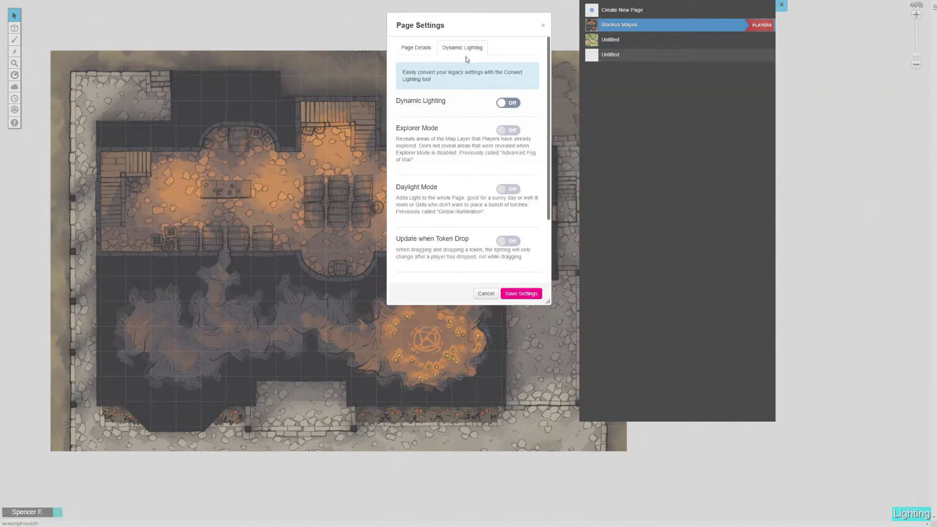
pyautogui.click(511, 105)
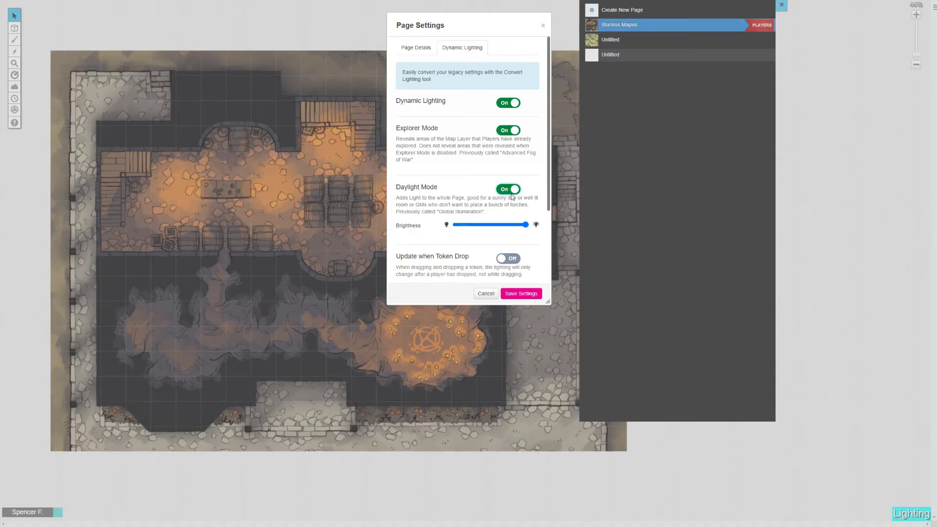
pyautogui.click(511, 194)
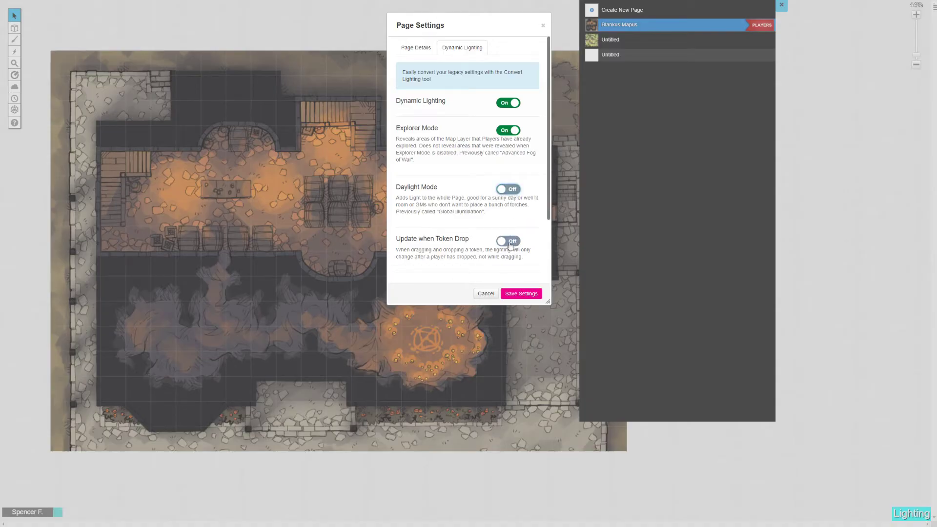
pyautogui.scroll(-2, 510, 246)
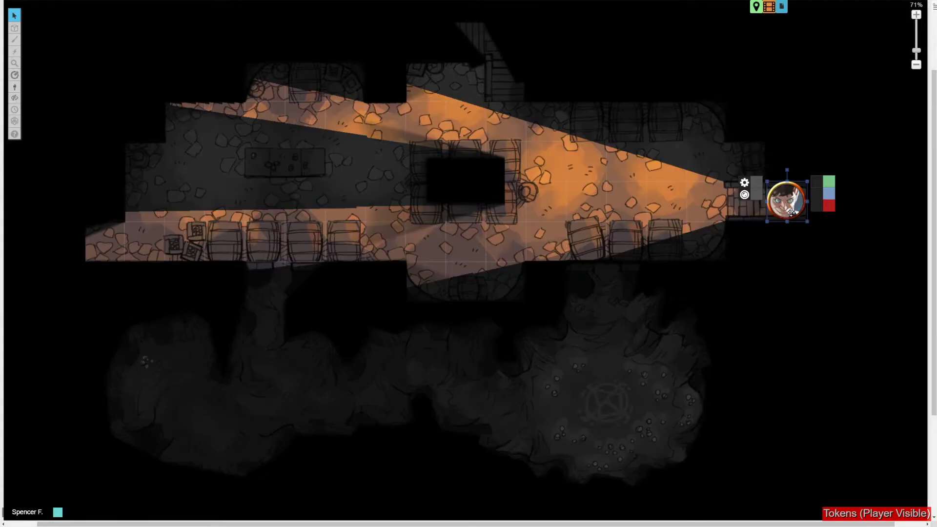
# Step: Move the character tokens between the eastern stairs, the cave and the cellar to test their line of sight
pyautogui.moveTo(784, 210); pyautogui.dragTo(526, 412)
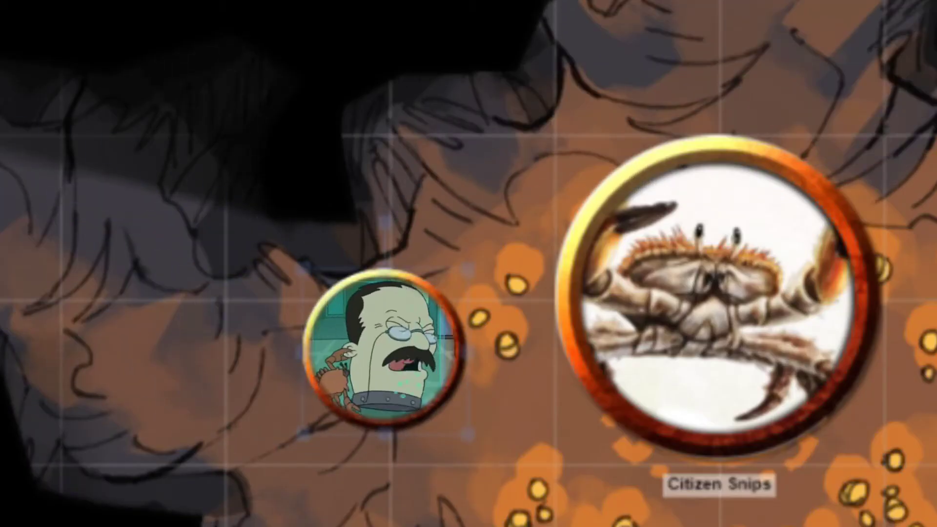
pyautogui.moveTo(433, 379); pyautogui.dragTo(797, 211)
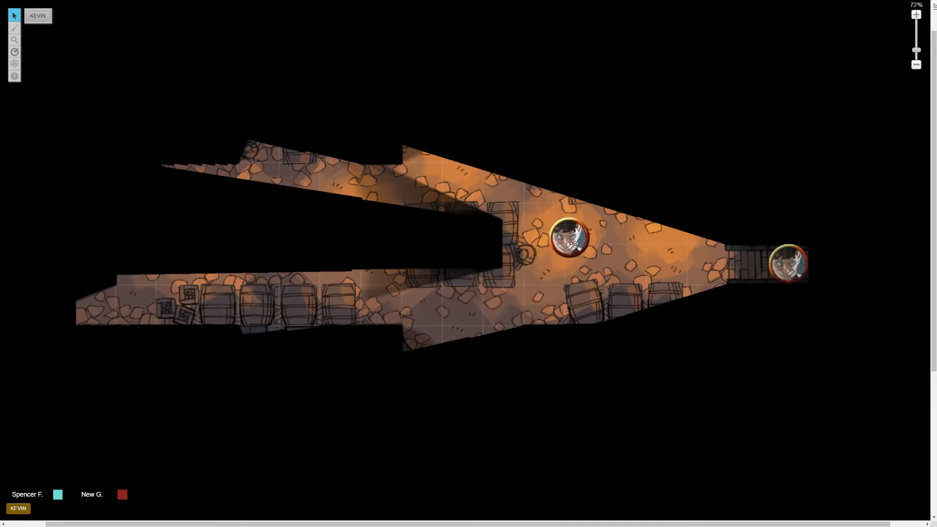
pyautogui.moveTo(574, 244); pyautogui.dragTo(387, 195)
pyautogui.moveTo(695, 97); pyautogui.dragTo(692, 112)
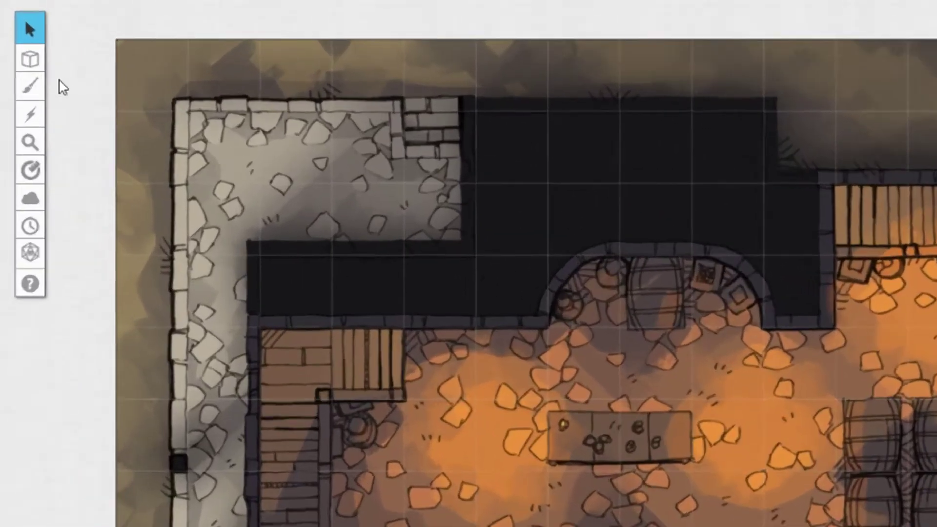
# Step: Switch to the Dynamic Lighting layer and choose the Polygon/Line drawing tool
pyautogui.moveTo(15, 28)
pyautogui.click(138, 197)
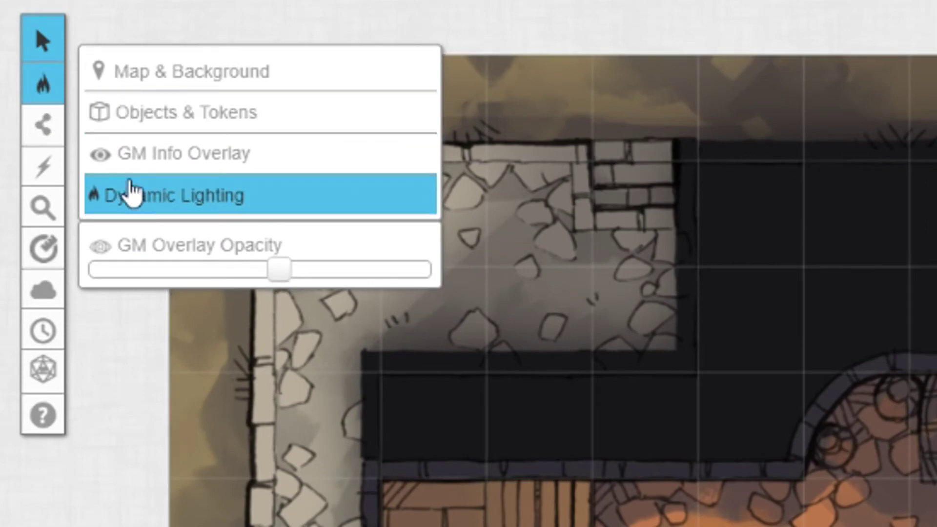
pyautogui.moveTo(70, 138)
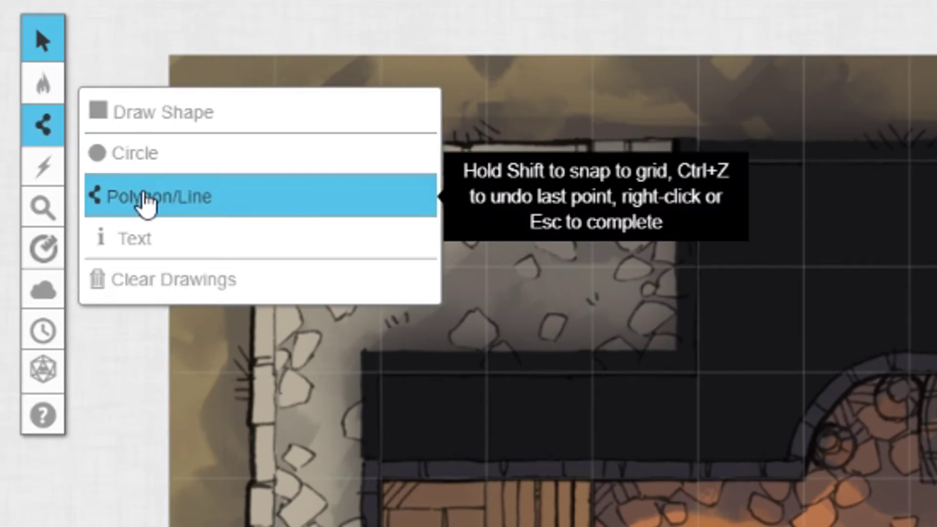
pyautogui.click(146, 200)
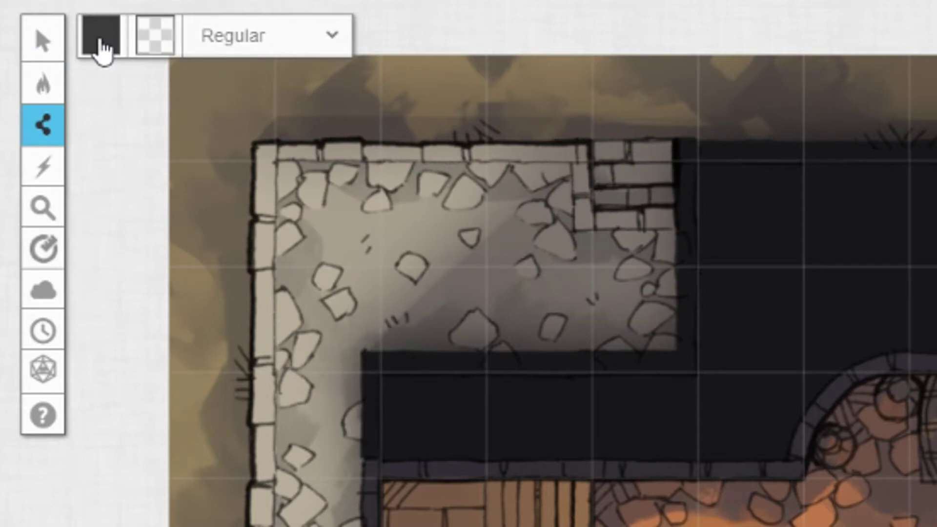
# Step: Set the line colour to bright green (#00ff00) and the line thickness to Large
pyautogui.click(102, 49)
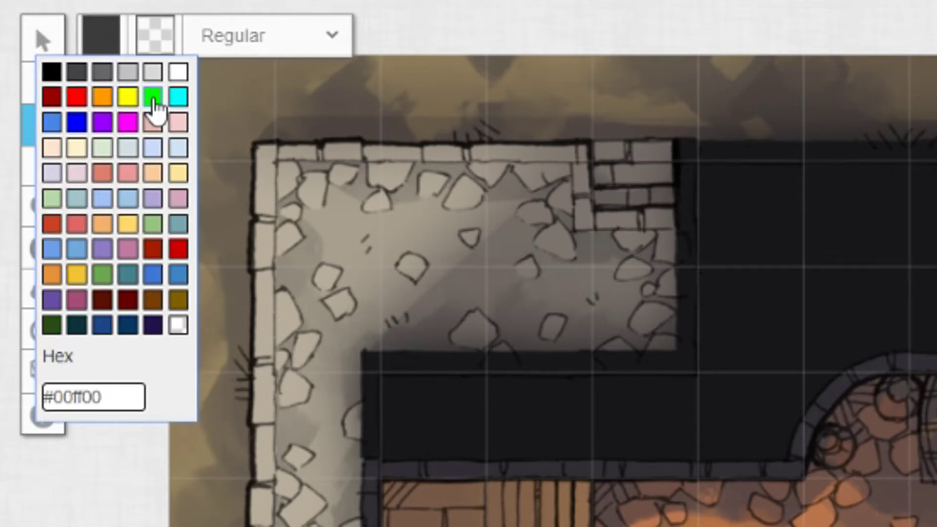
pyautogui.click(154, 100)
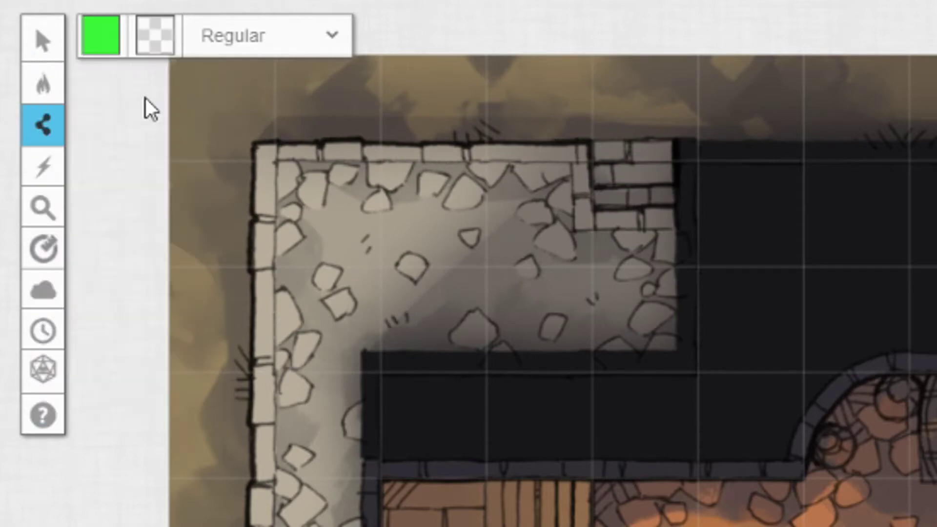
pyautogui.click(229, 43)
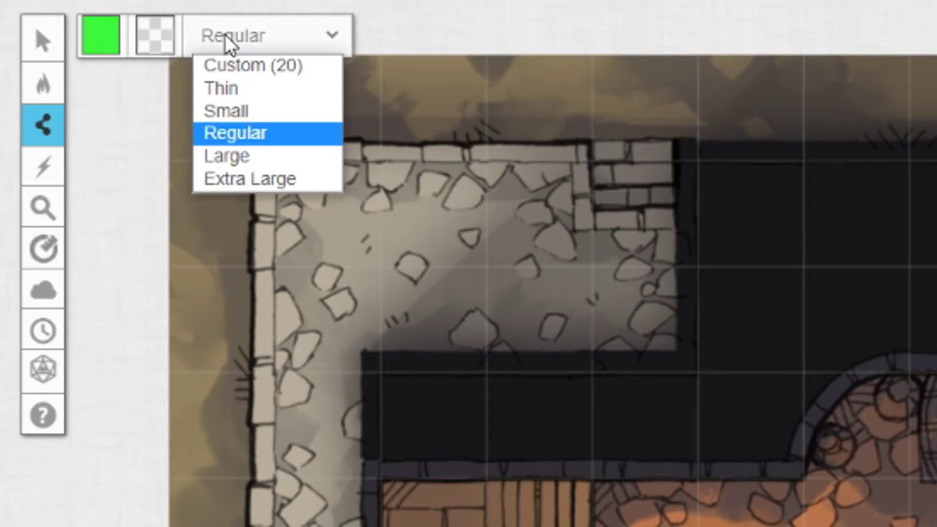
pyautogui.click(229, 158)
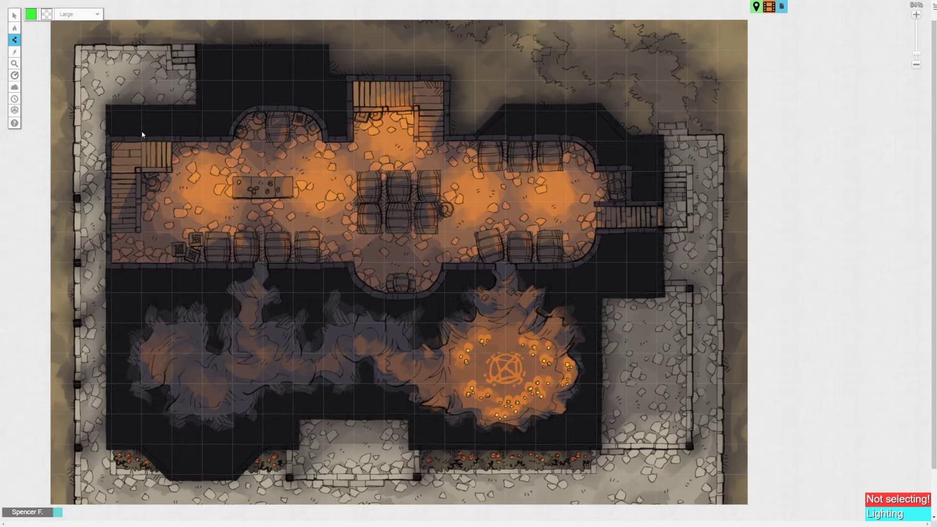
pyautogui.click(108, 136)
pyautogui.press('Escape')
pyautogui.press('Escape')
# Step: Trace the cellar's outer walls with grid-aligned lines, leaving gaps in the south wall at the two cave entrances
pyautogui.click(111, 141)
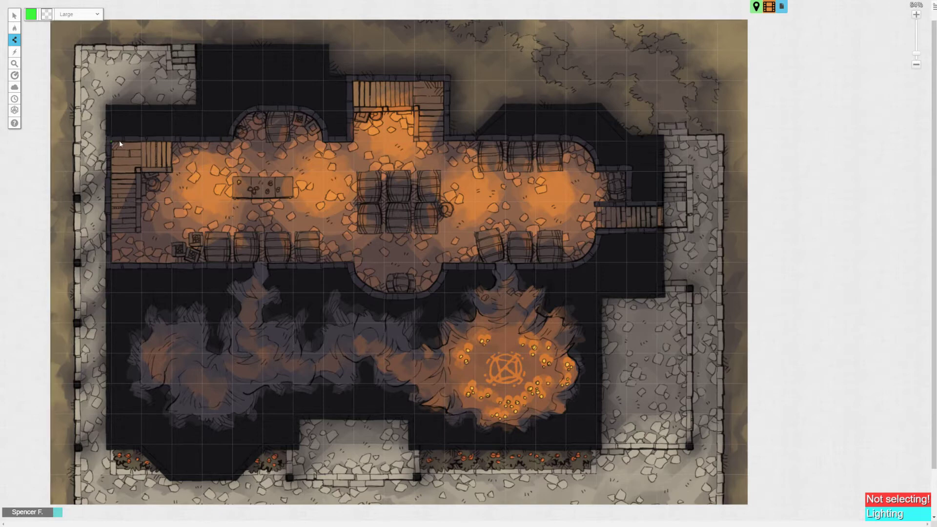
pyautogui.click(232, 142)
pyautogui.click(234, 112)
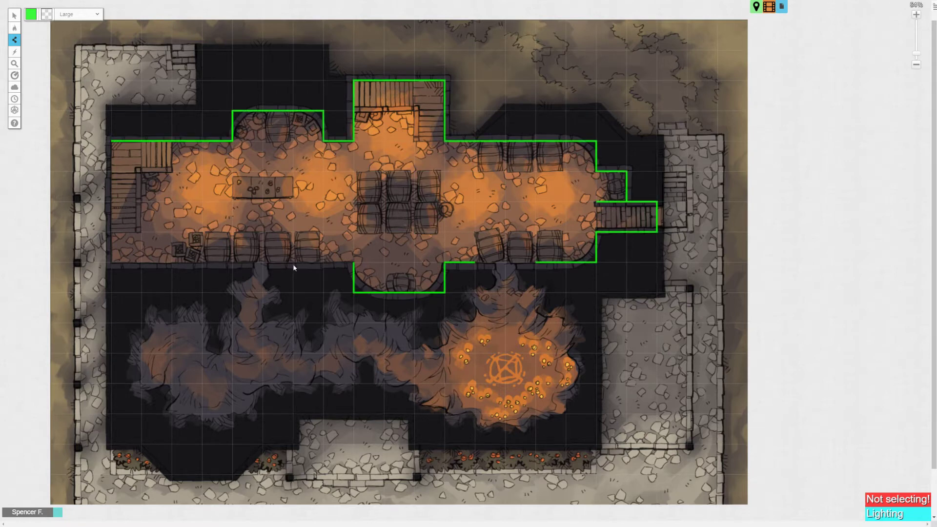
pyautogui.click(294, 264)
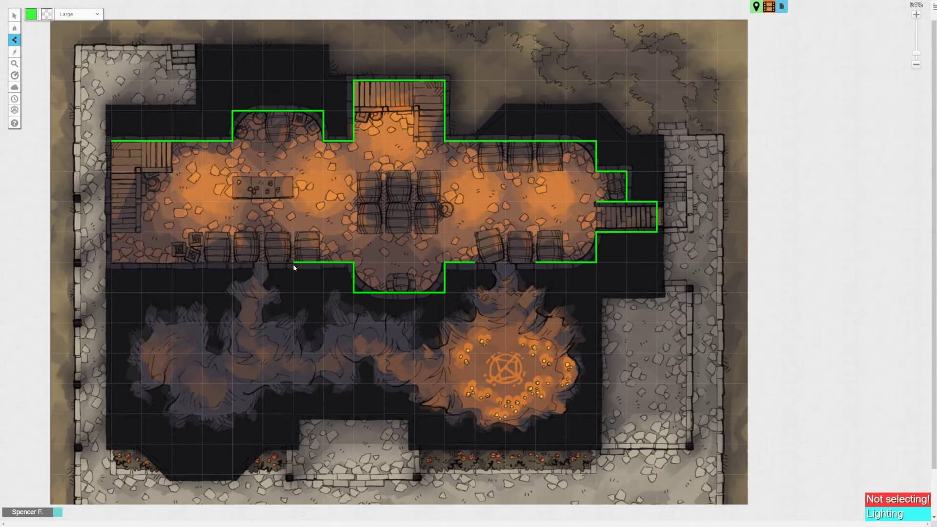
pyautogui.click(233, 263)
pyautogui.click(114, 264)
pyautogui.click(112, 141)
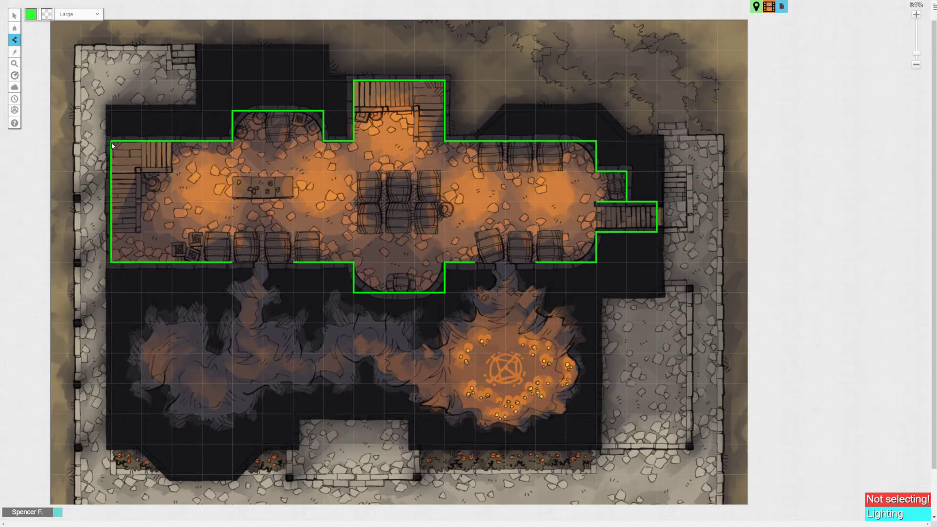
# Step: Add barrier lines along the inner edges of the northwest and northern staircases
pyautogui.scroll(1, 127, 171)
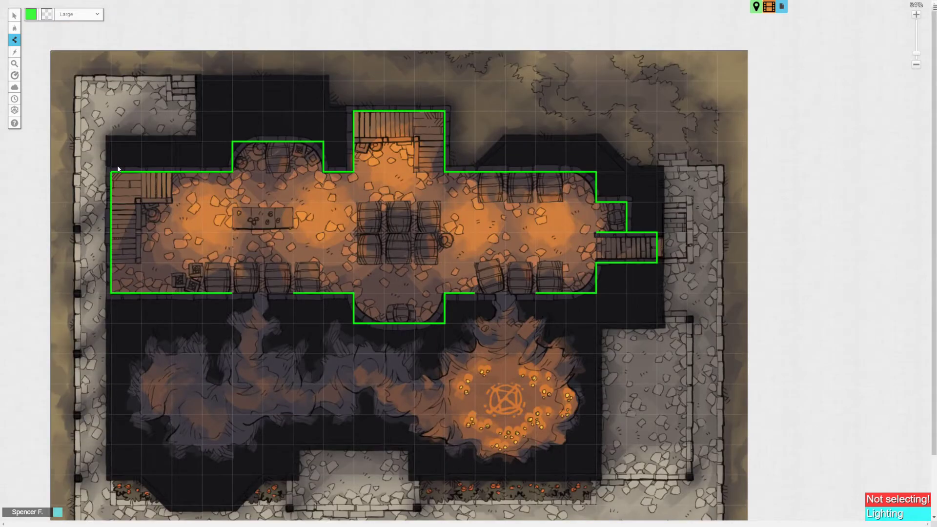
pyautogui.click(172, 201)
pyautogui.click(142, 201)
pyautogui.doubleClick(142, 263)
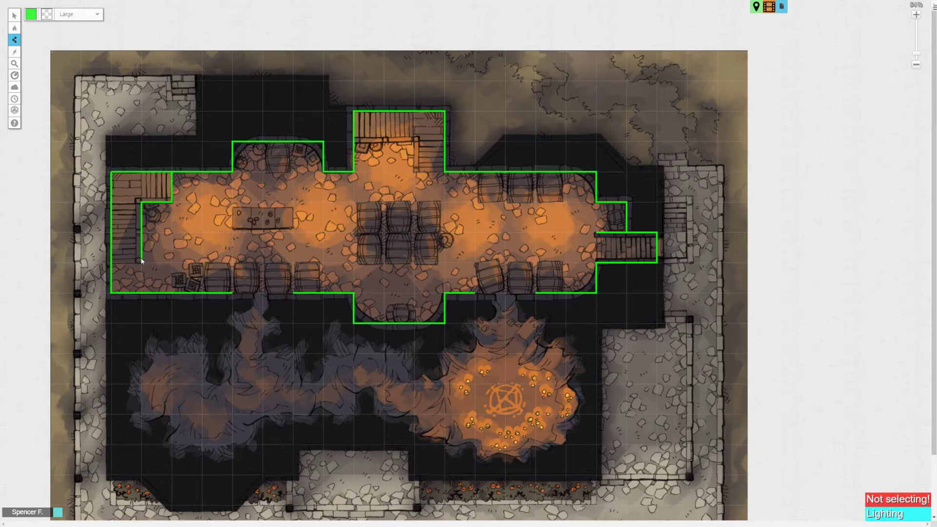
# Step: Draw a closed rectangular barrier inside the central stack of barrels
pyautogui.click(370, 217)
pyautogui.click(430, 216)
pyautogui.rightClick(427, 249)
pyautogui.click(371, 249)
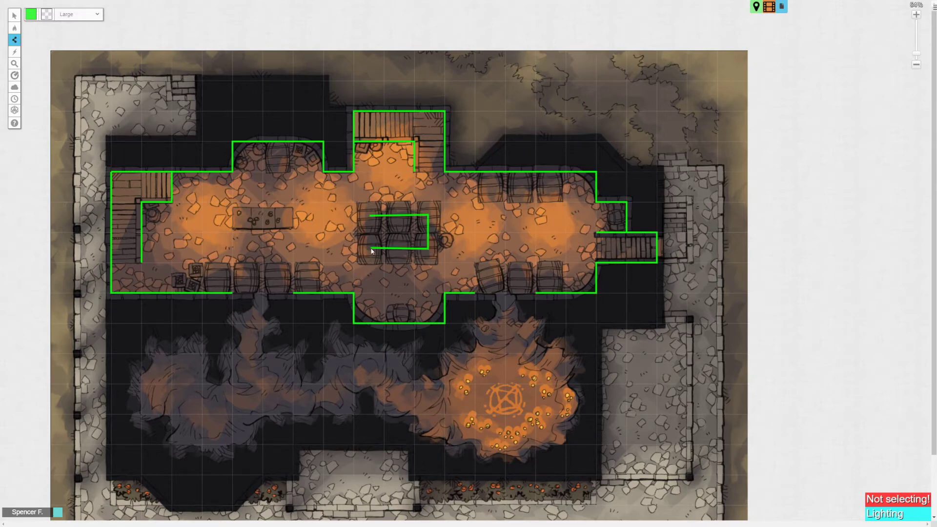
pyautogui.click(371, 217)
# Step: Draw orange, Extra Large door lines across both cave entrances in the cellar's south wall
pyautogui.scroll(-1, 372, 224)
pyautogui.click(34, 17)
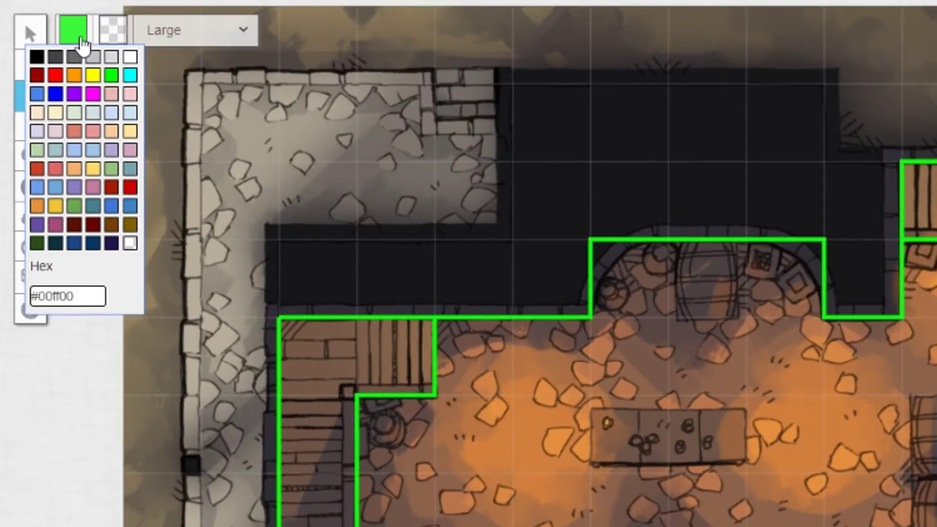
pyautogui.click(77, 76)
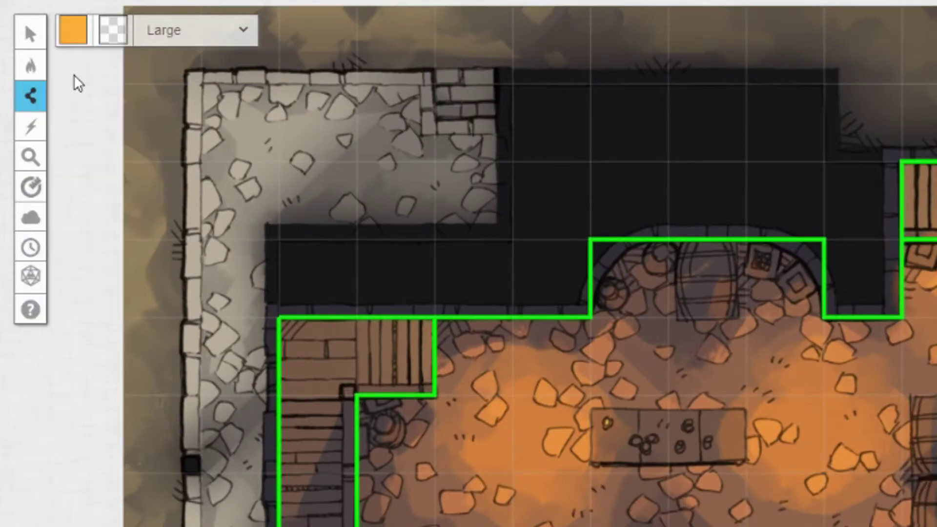
pyautogui.click(161, 31)
pyautogui.click(169, 136)
pyautogui.scroll(5, 499, 287)
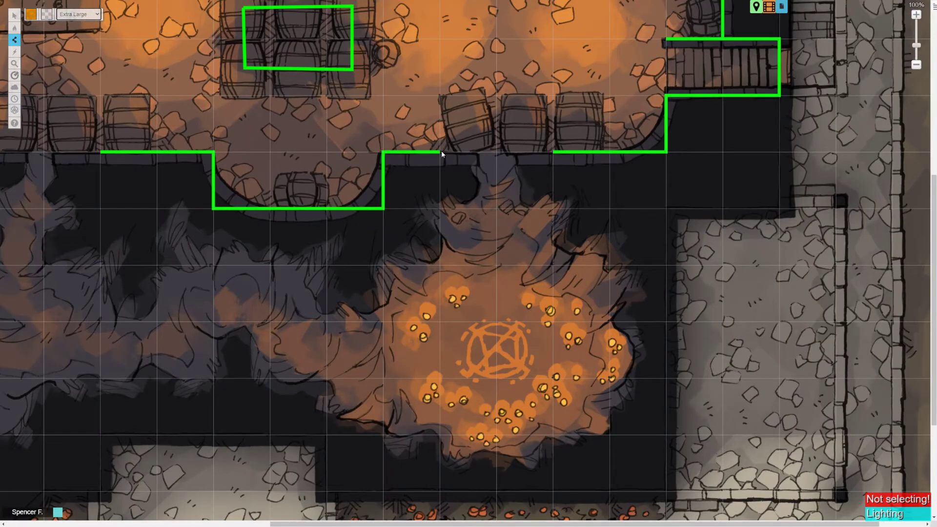
pyautogui.click(440, 152)
pyautogui.click(555, 153)
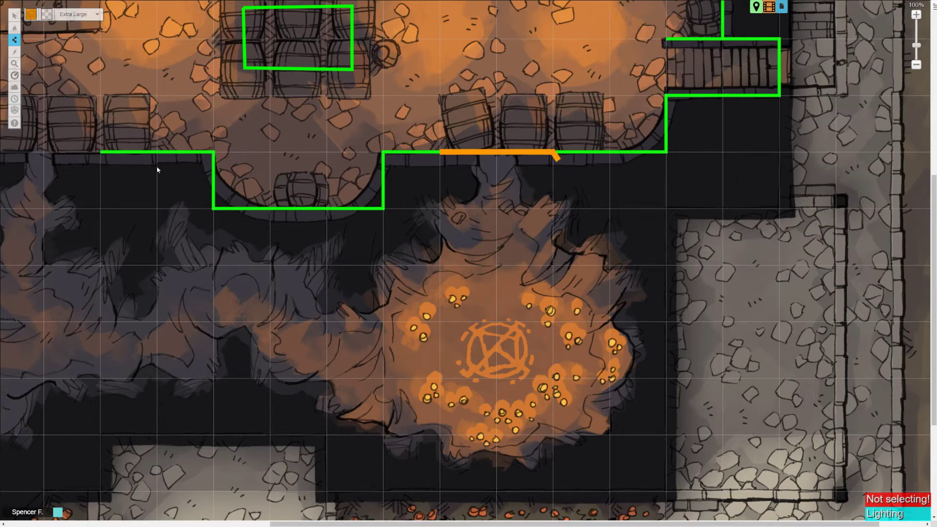
pyautogui.hscroll(1, 112, 169)
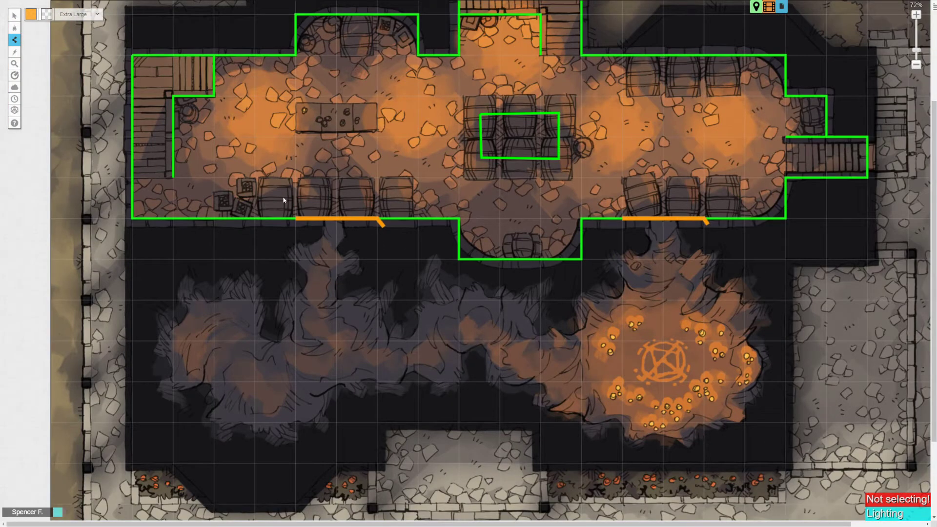
# Step: Trace the cave walls with bright green (#00ff00) Large lines, joining them to the cellar wall beside both door lines
pyautogui.click(31, 14)
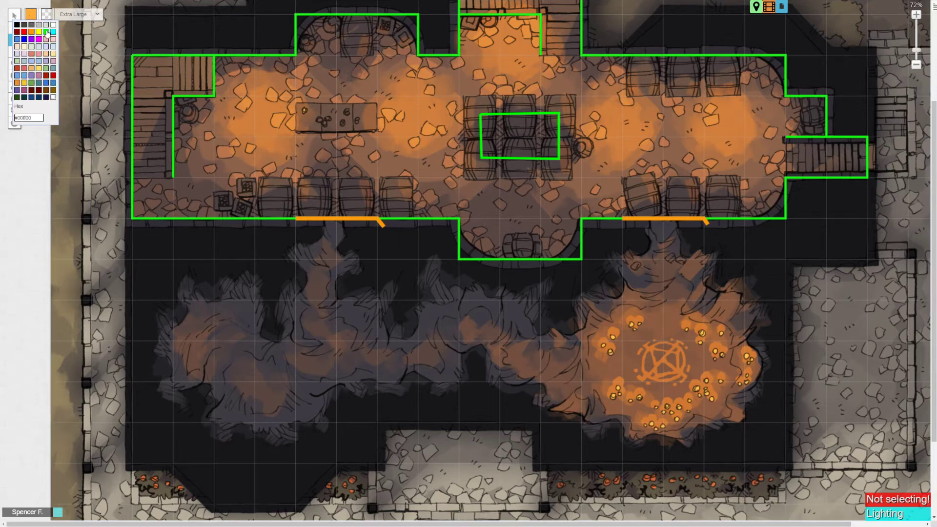
pyautogui.click(57, 49)
pyautogui.click(78, 15)
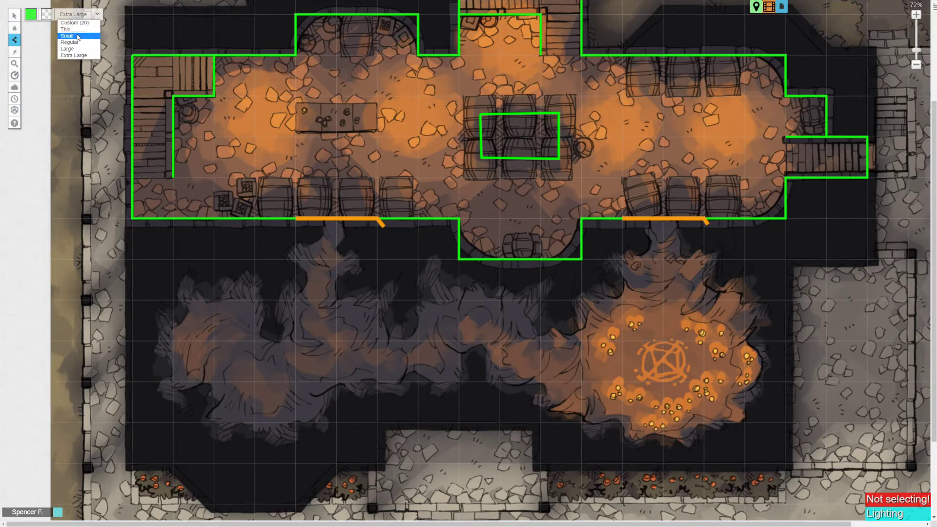
pyautogui.click(73, 49)
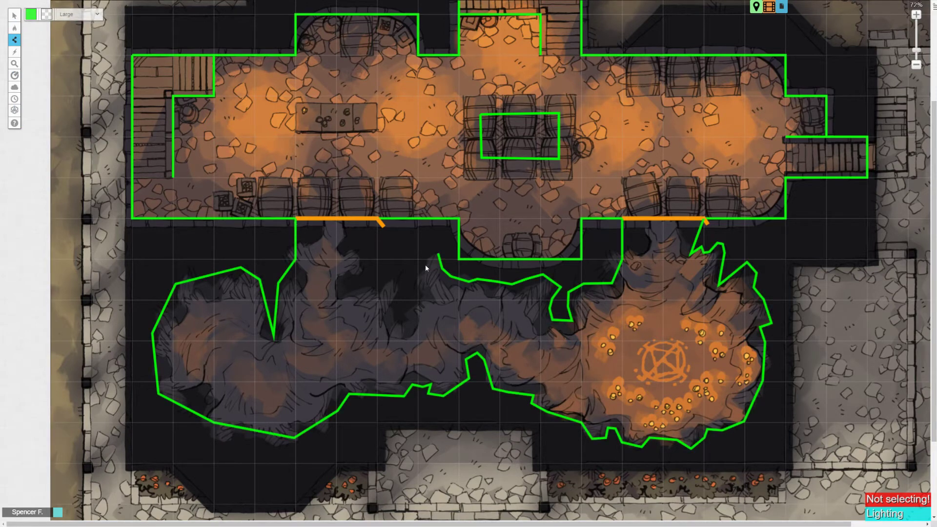
pyautogui.click(425, 268)
pyautogui.click(419, 283)
pyautogui.click(423, 291)
pyautogui.click(397, 319)
pyautogui.click(365, 288)
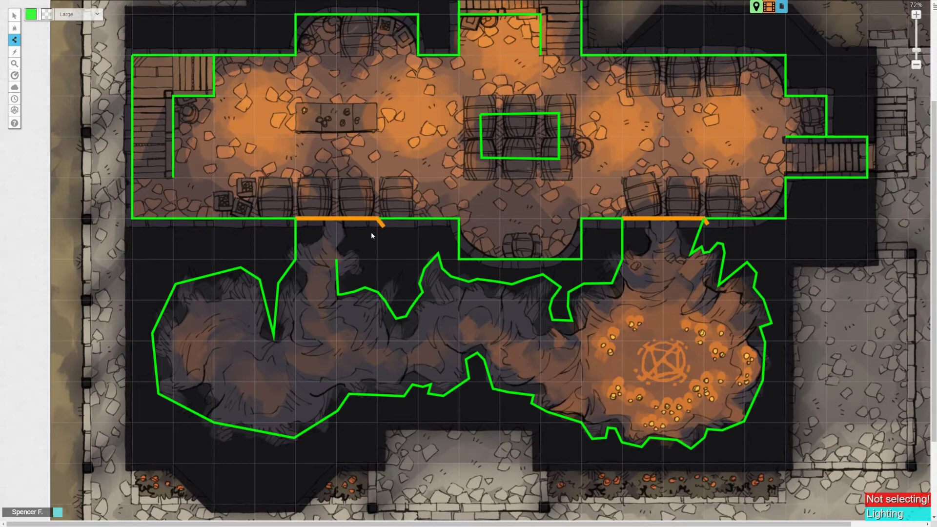
pyautogui.click(378, 219)
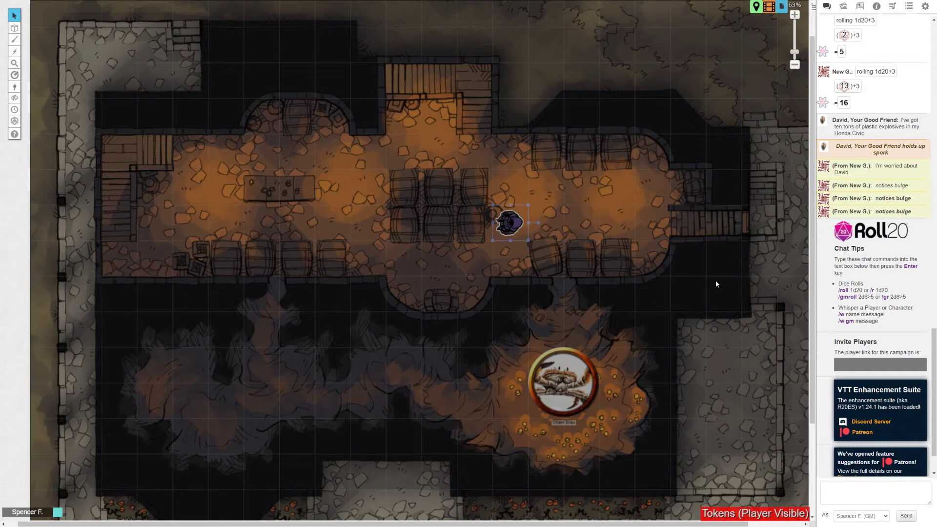
# Step: Move the selected token one square south and west to the barrels above the western cave entrance
pyautogui.press('Down')
pyautogui.press('Left')
pyautogui.press('Left')
pyautogui.press('Left')
pyautogui.press('Left')
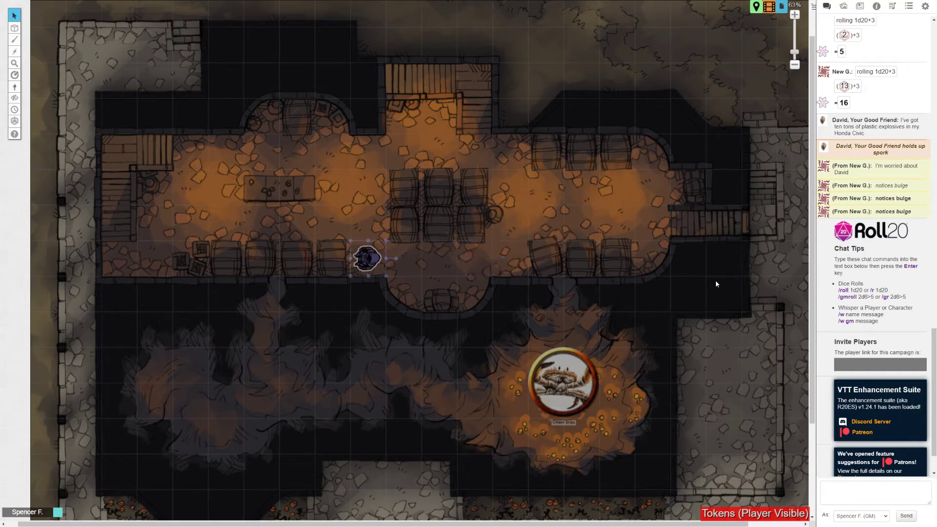
pyautogui.press('Left')
pyautogui.press('Left')
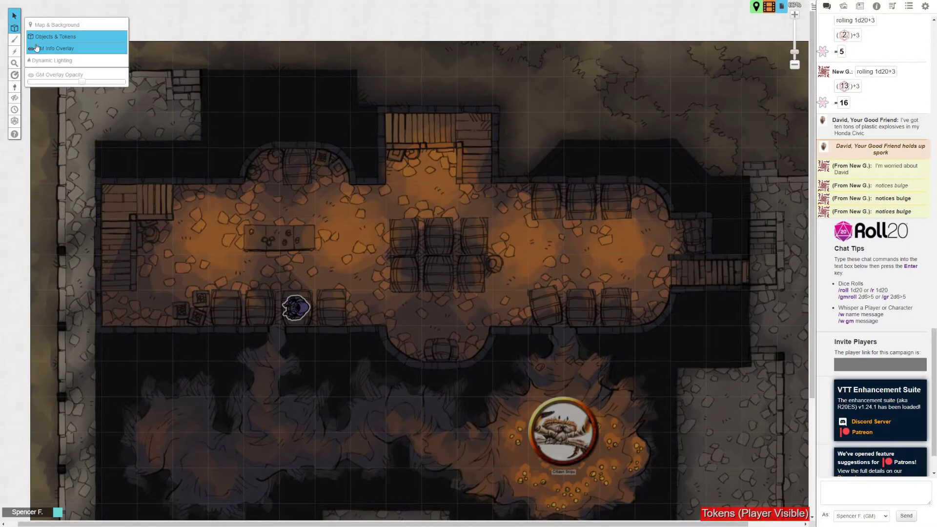
# Step: Try opening the western cave door on the Dynamic Lighting layer by shifting its orange line two squares west, and undo the shift
pyautogui.click(54, 61)
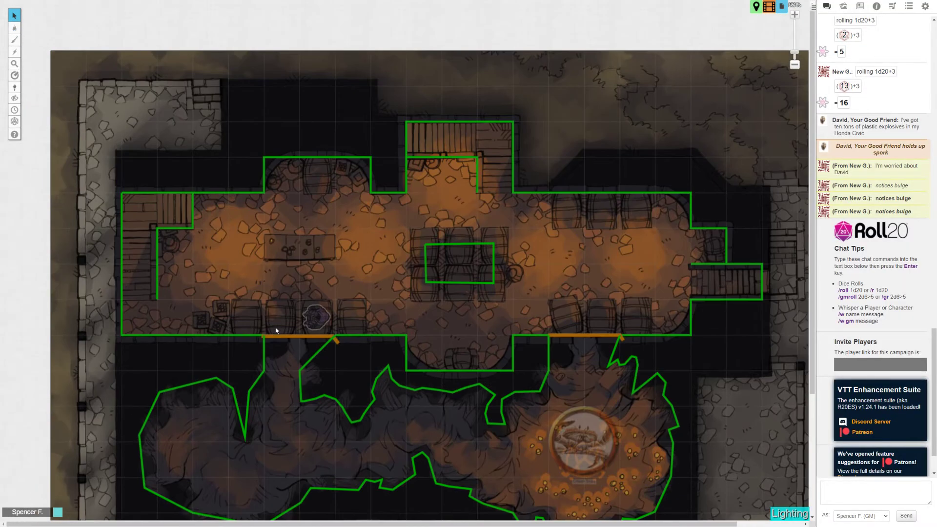
pyautogui.click(287, 337)
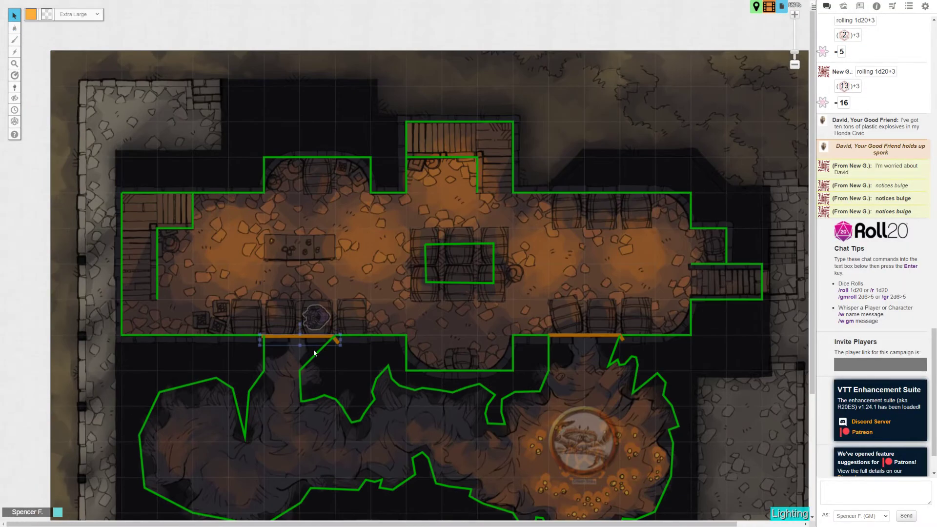
pyautogui.press('Left')
pyautogui.press('Left')
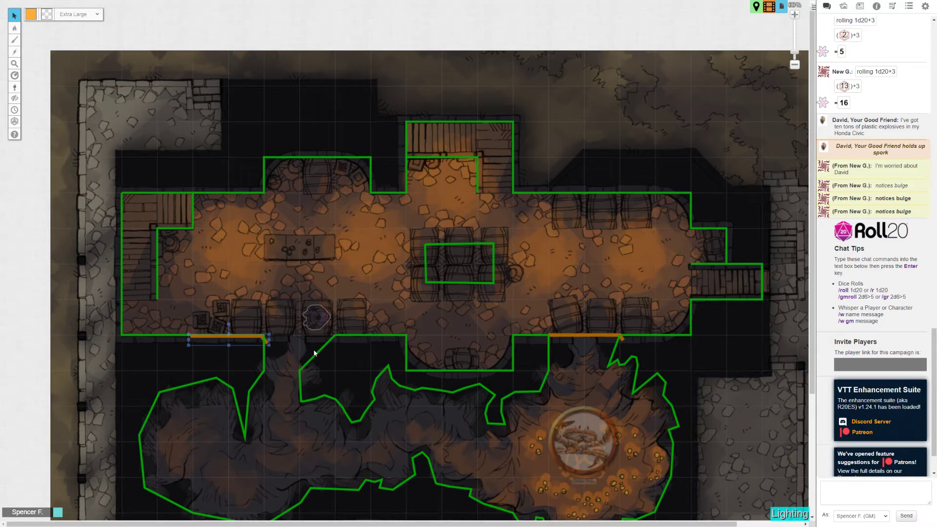
pyautogui.hotkey('ctrl', 'z')
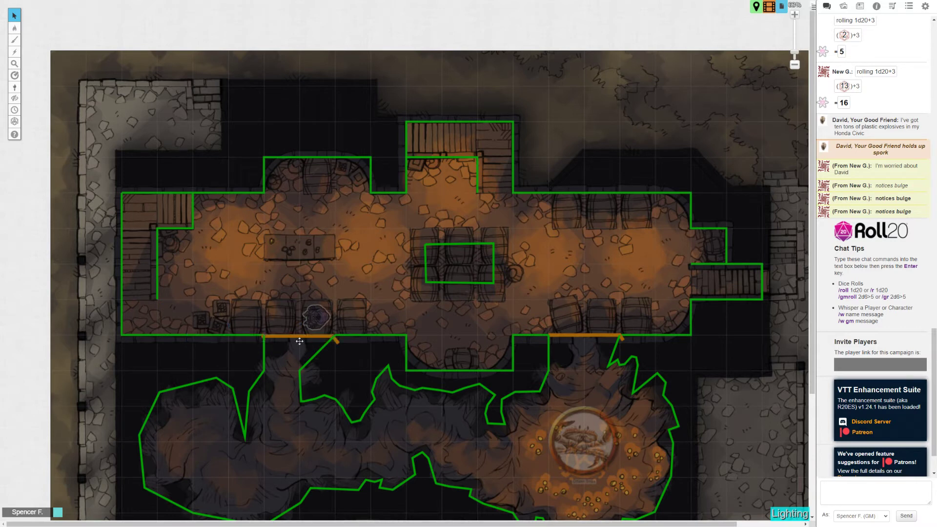
# Step: Slide the western cave door line west along the wall, and return it two squares east across the cave entrance
pyautogui.moveTo(299, 336); pyautogui.dragTo(230, 340)
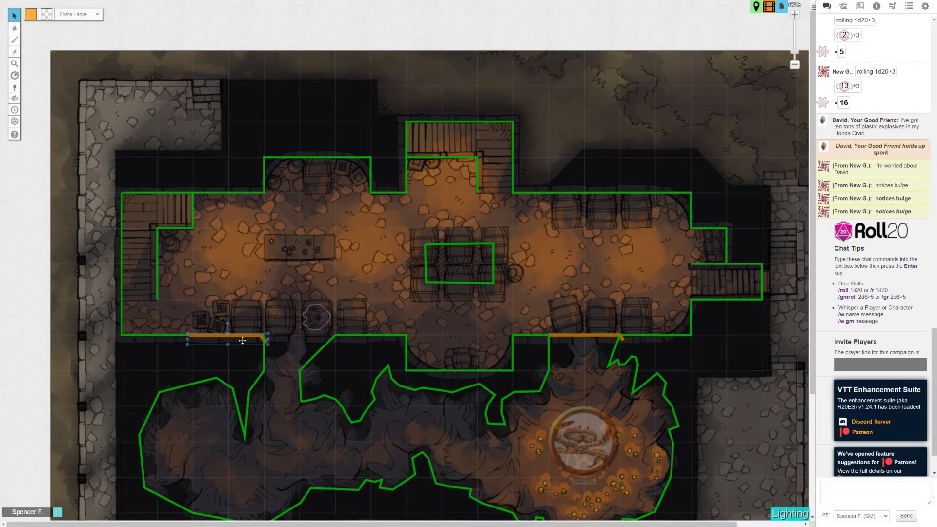
pyautogui.moveTo(242, 340); pyautogui.dragTo(320, 342)
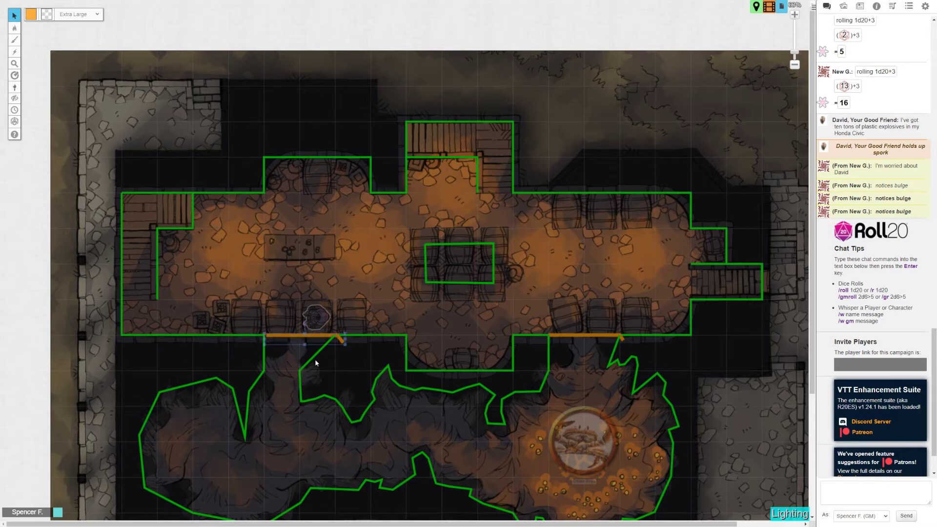
pyautogui.hotkey('ctrl', 'z')
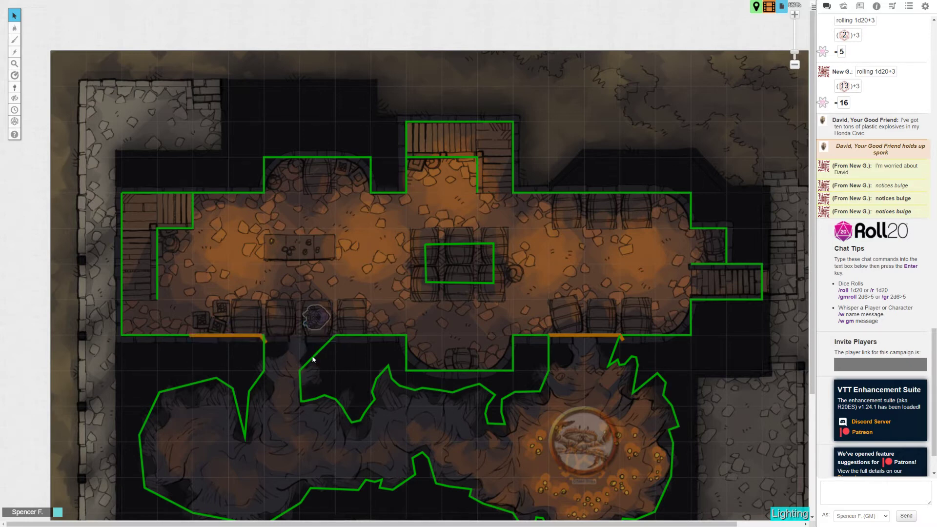
pyautogui.click(239, 341)
pyautogui.press('Right')
pyautogui.press('Right')
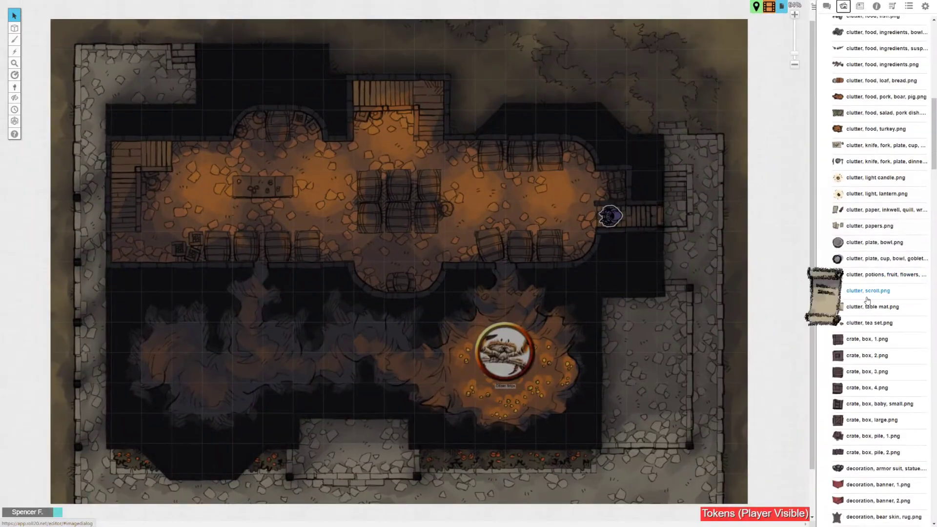
# Step: Place a clutter light image in the cellar's southeast corner and enable Bright Light and Low Light for it
pyautogui.scroll(3, 863, 306)
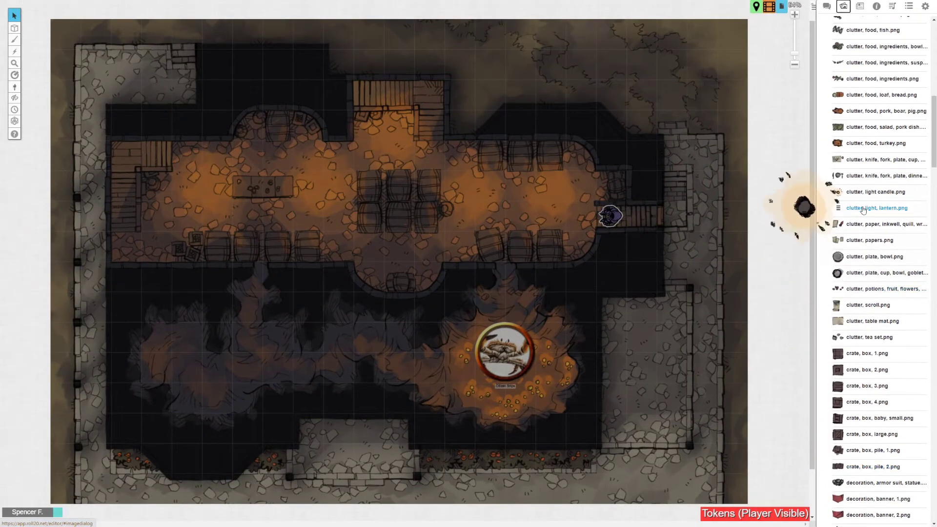
pyautogui.moveTo(865, 196); pyautogui.dragTo(537, 188)
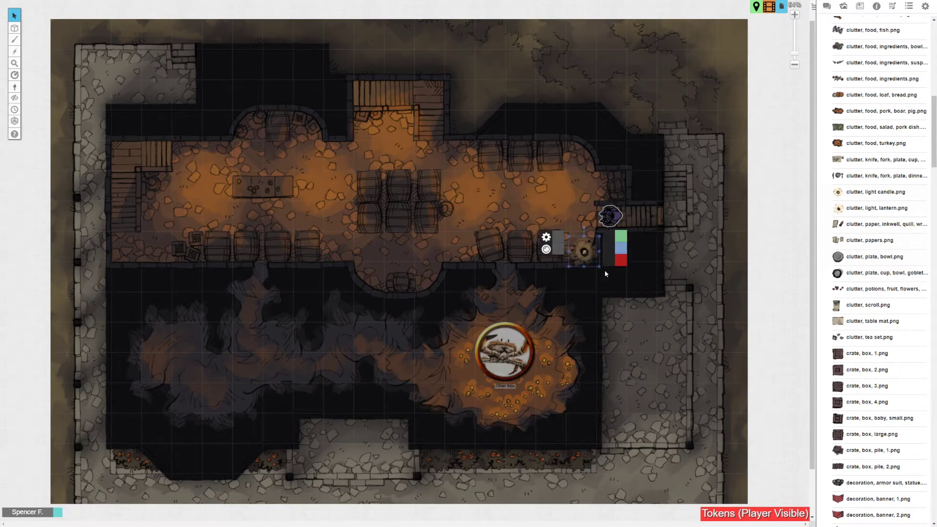
pyautogui.doubleClick(590, 256)
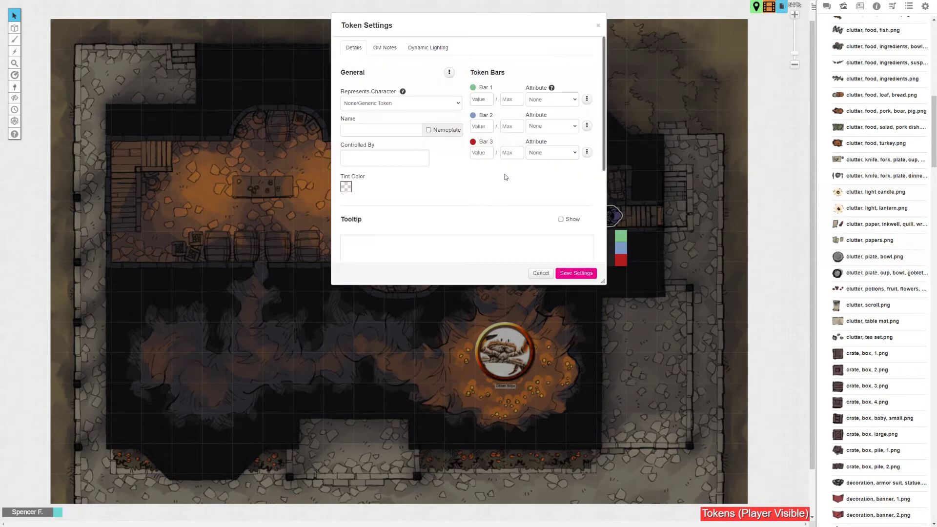
pyautogui.click(428, 48)
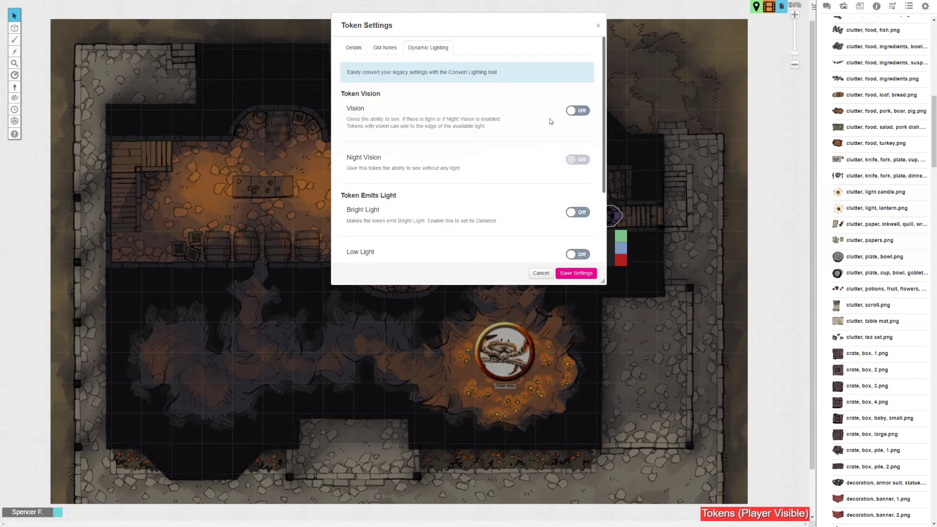
pyautogui.scroll(-3, 551, 122)
pyautogui.click(577, 132)
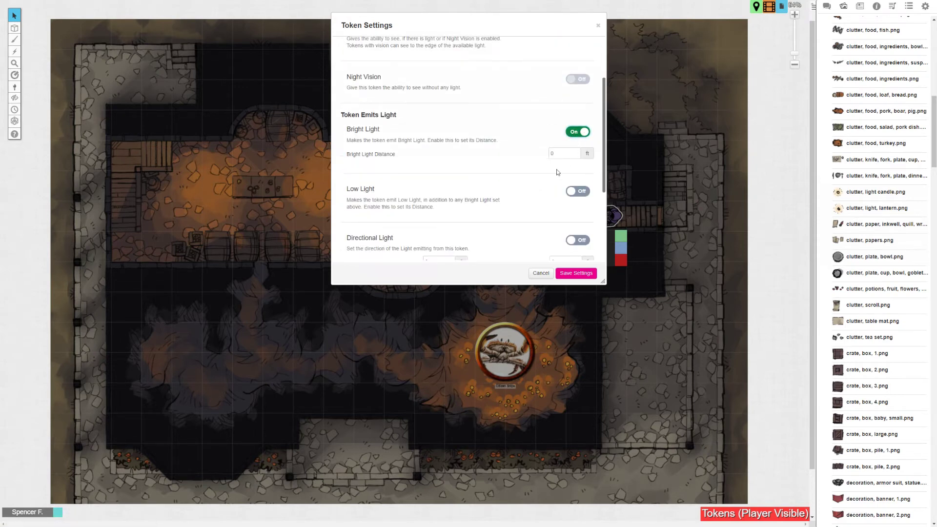
pyautogui.click(577, 191)
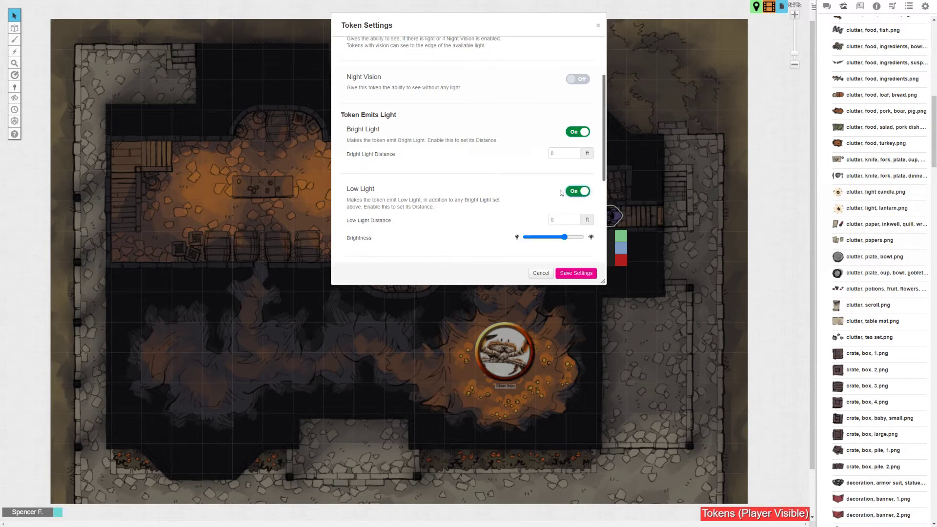
# Step: Set the light token's Bright Light Distance and Low Light Distance to 20 ft each
pyautogui.click(565, 158)
pyautogui.moveTo(565, 158); pyautogui.dragTo(536, 155)
pyautogui.write('20')
pyautogui.moveTo(566, 220); pyautogui.dragTo(546, 223)
# Step: Enable Directional Light on the light token with a total field of 90 degrees and save the settings
pyautogui.scroll(-3, 513, 195)
pyautogui.scroll(-1, 499, 190)
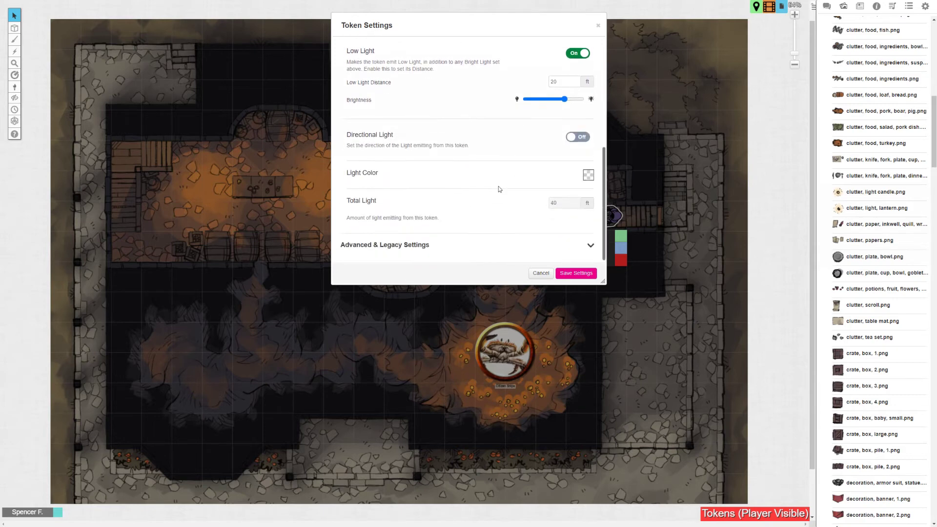
pyautogui.click(578, 136)
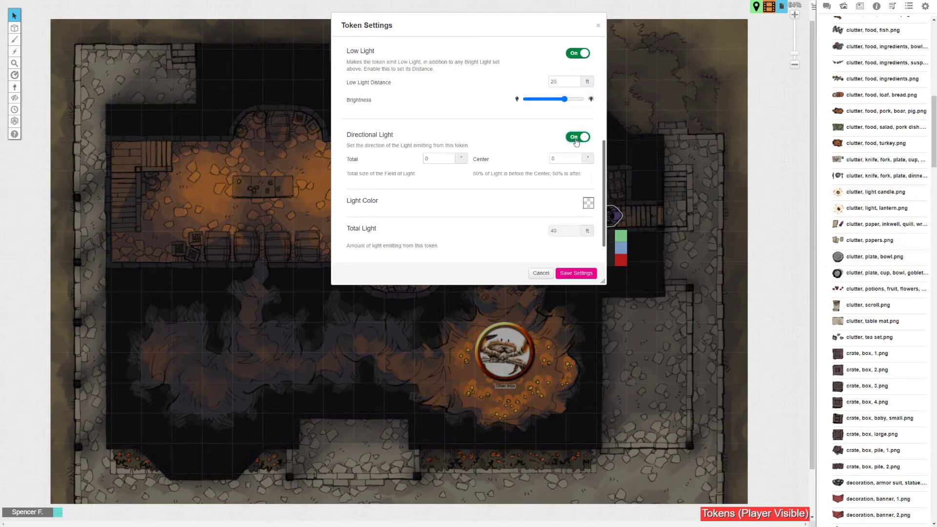
pyautogui.doubleClick(427, 158)
pyautogui.write('90')
pyautogui.click(579, 274)
pyautogui.scroll(1, 587, 253)
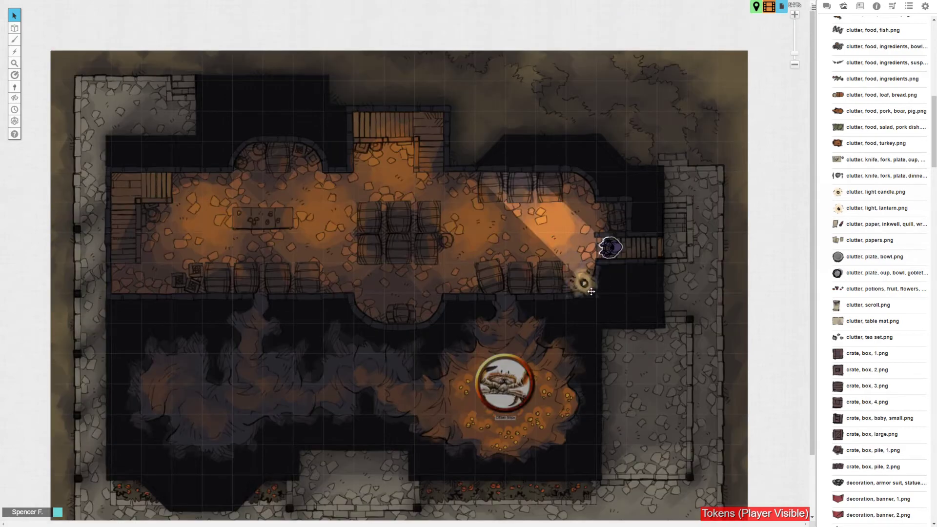
# Step: Turn off Directional Light for the southeastern light token and save its settings
pyautogui.moveTo(588, 288); pyautogui.dragTo(435, 294)
pyautogui.click(578, 153)
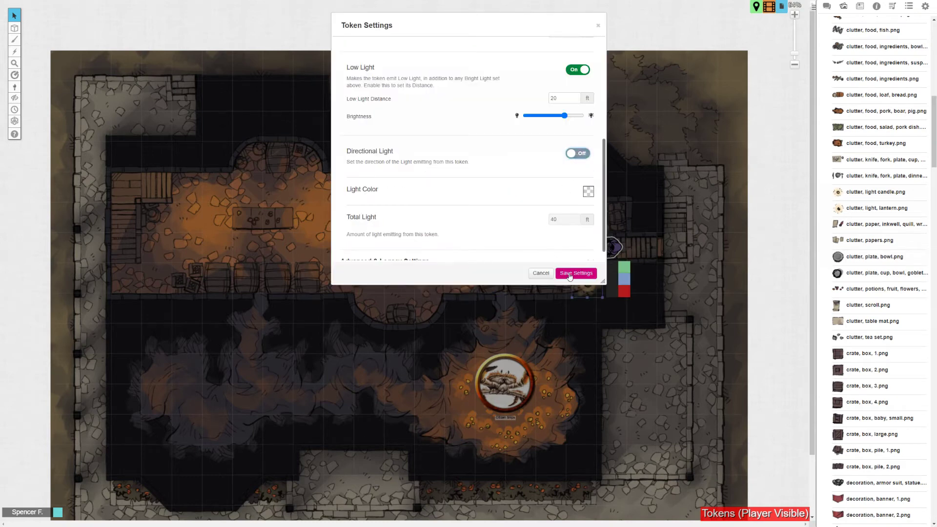
pyautogui.click(570, 274)
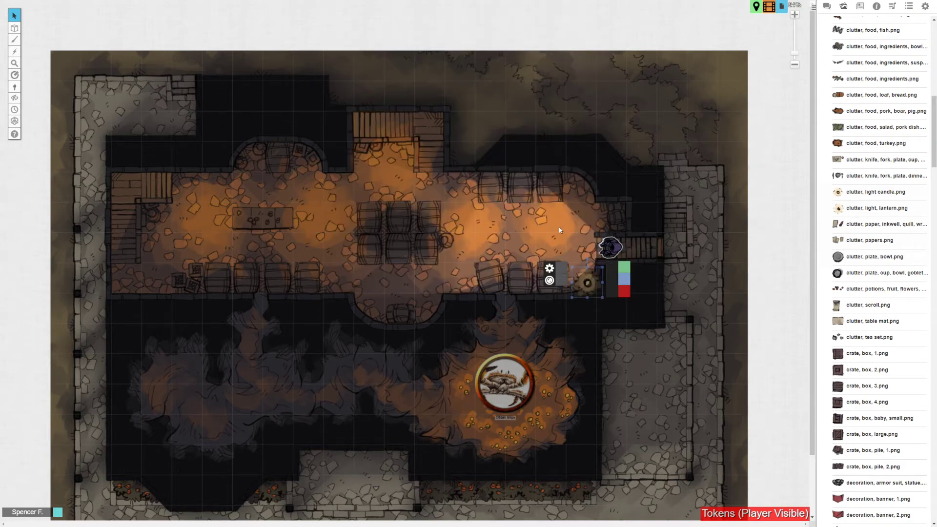
# Step: Copy the southeastern light token and place copies along the cellar's north wall and in its southwest corner
pyautogui.click(564, 240)
pyautogui.scroll(-1, 565, 245)
pyautogui.click(588, 259)
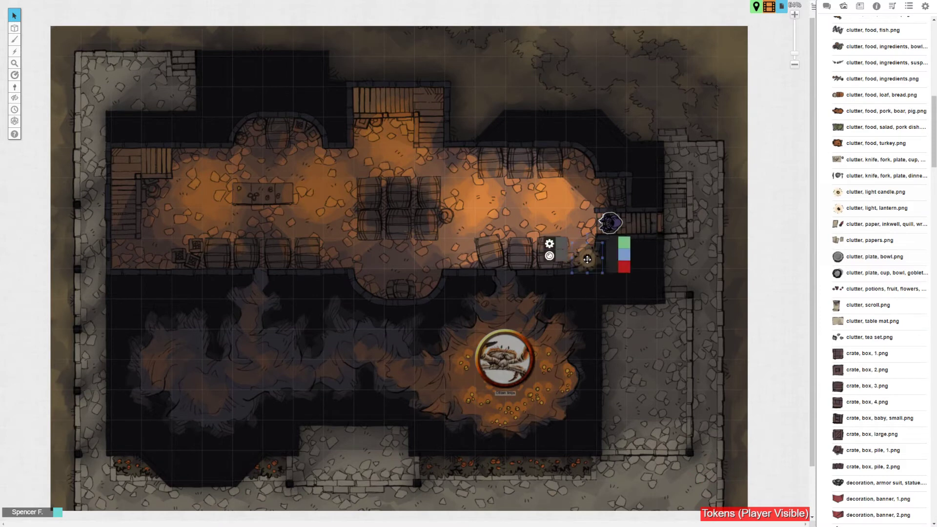
pyautogui.rightClick(587, 259)
pyautogui.rightClick(522, 196)
pyautogui.click(533, 178)
pyautogui.moveTo(521, 194); pyautogui.dragTo(462, 165)
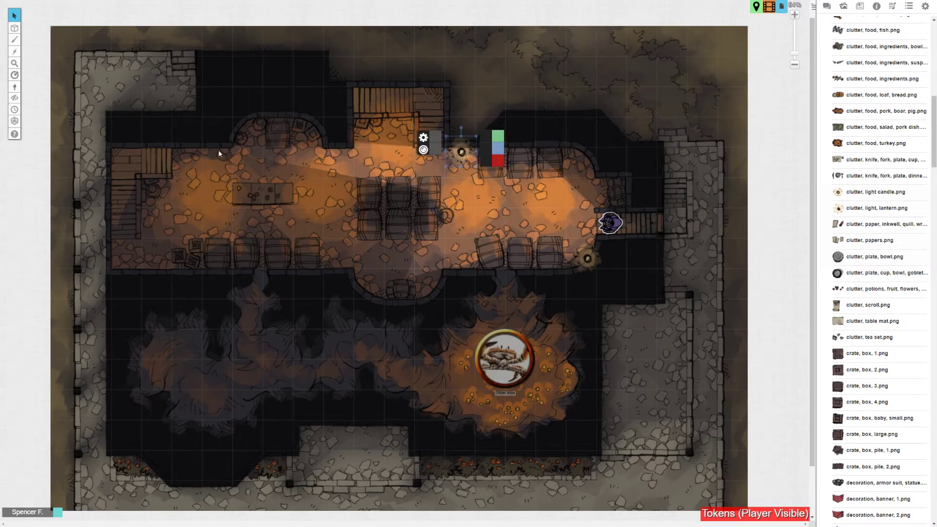
pyautogui.hotkey('ctrl', 'v')
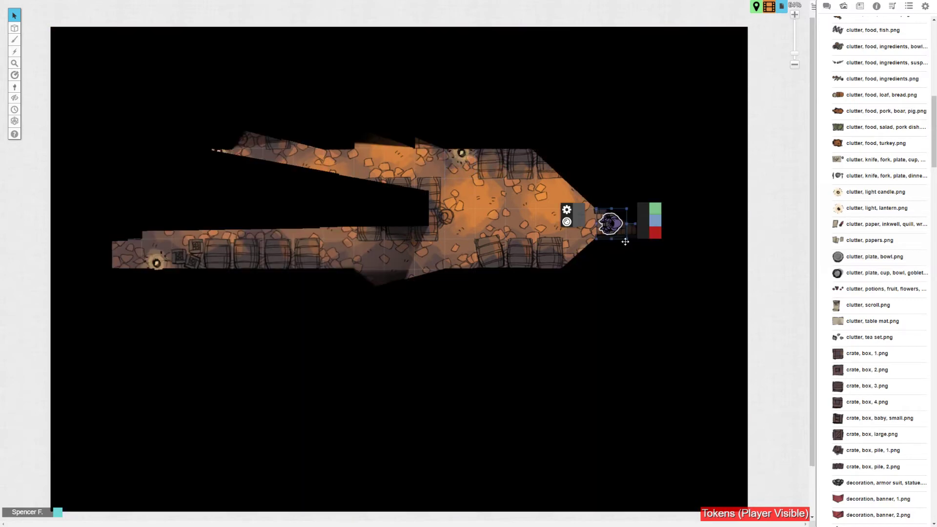
# Step: Test the character token's vision by walking it west from the eastern stairs, north around the central barrels, to below the table
pyautogui.press('Left')
pyautogui.press('Left')
pyautogui.press('Left')
pyautogui.press('Left')
pyautogui.press('Up')
pyautogui.press('Left')
pyautogui.press('Left')
pyautogui.press('Up')
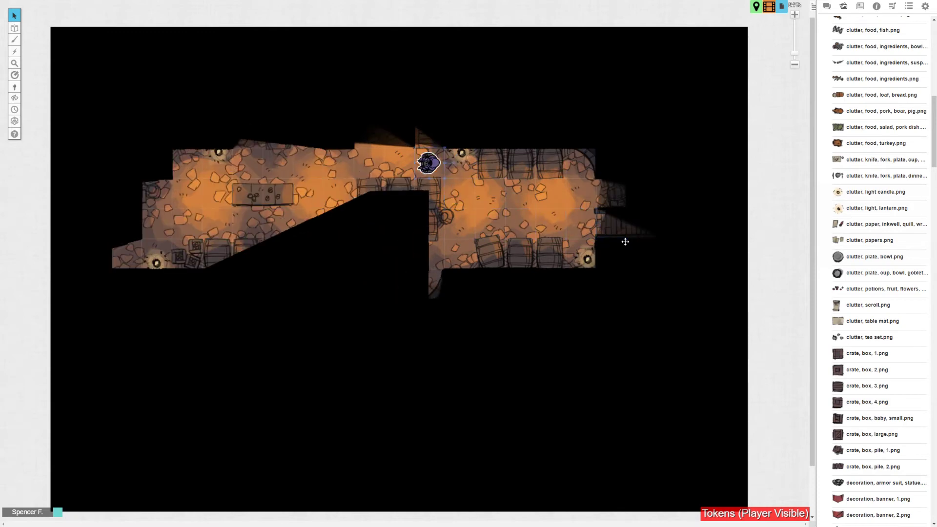
pyautogui.press('Left')
pyautogui.press('Left')
pyautogui.press('Down')
pyautogui.press('Left')
pyautogui.press('Left')
pyautogui.press('Down')
pyautogui.press('Left')
pyautogui.press('Left')
pyautogui.press('Left')
pyautogui.press('Left')
pyautogui.press('Left')
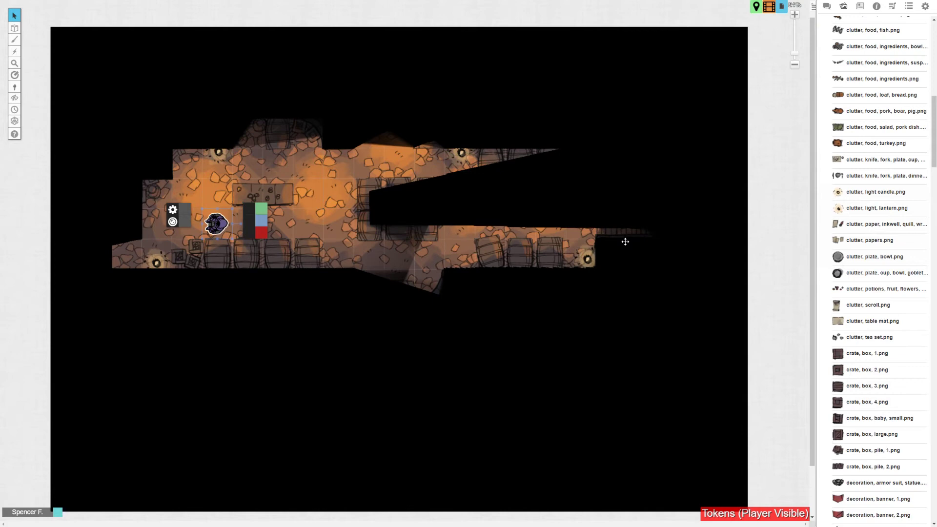
# Step: Walk the character token back east along the south side of the central barrels to the eastern stairs, testing its vision
pyautogui.press('Right')
pyautogui.press('Right')
pyautogui.press('Right')
pyautogui.press('Down')
pyautogui.press('Right')
pyautogui.press('Right')
pyautogui.press('Right')
pyautogui.press('Right')
pyautogui.press('Right')
pyautogui.press('Up')
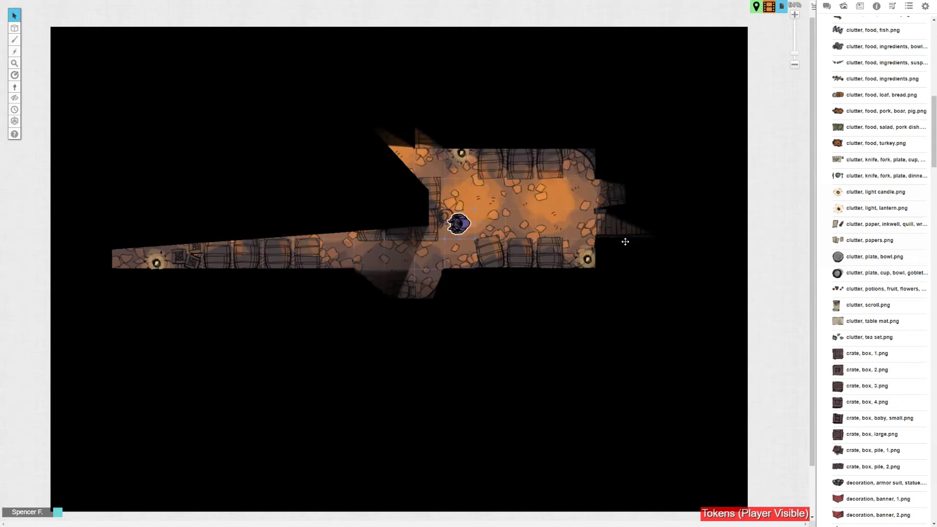
pyautogui.press('Right')
pyautogui.press('Right')
pyautogui.press('Right')
pyautogui.press('Right')
pyautogui.press('Right')
# Step: Move the southeastern light token to the cellar's west side, just north of the southwestern light
pyautogui.moveTo(588, 260); pyautogui.dragTo(165, 253)
pyautogui.click(590, 283)
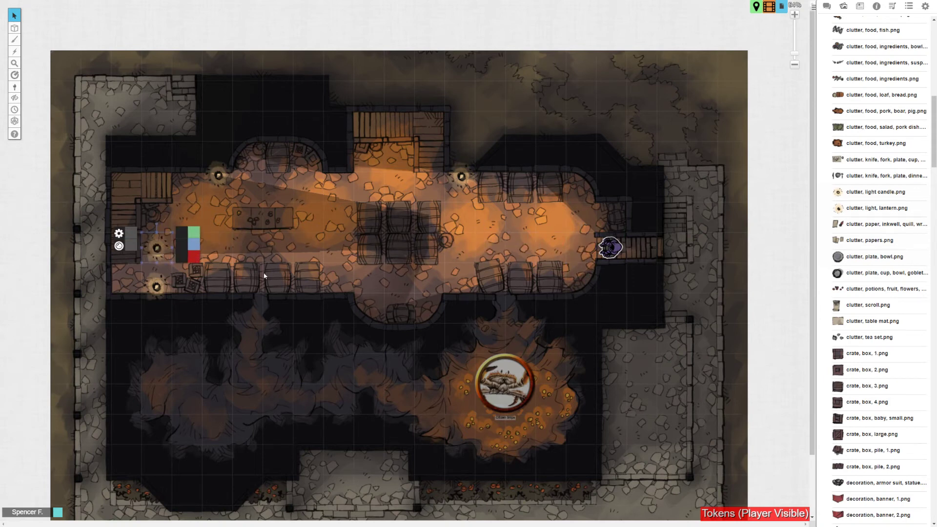
pyautogui.click(400, 308)
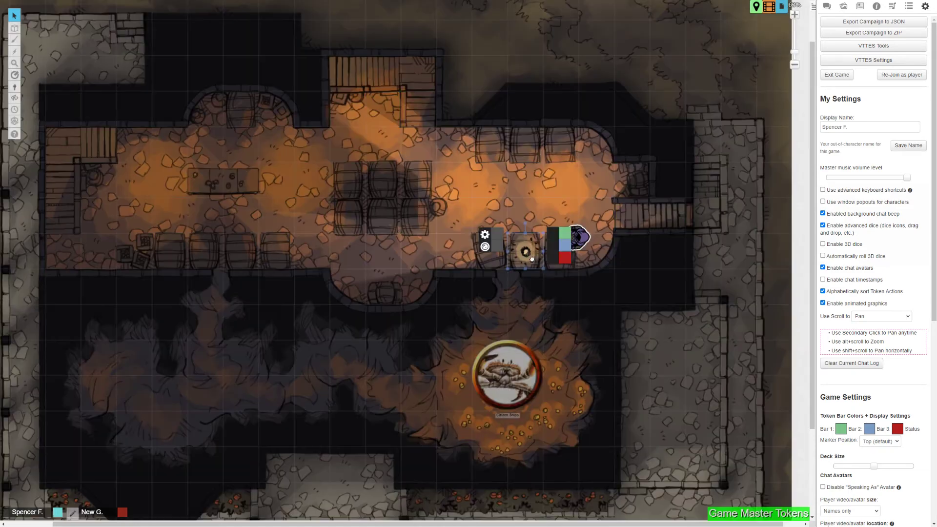
# Step: Copy the light token beside the southeastern barrels and delete the original from the Game Master layer
pyautogui.rightClick(533, 249)
pyautogui.click(541, 192)
pyautogui.rightClick(530, 246)
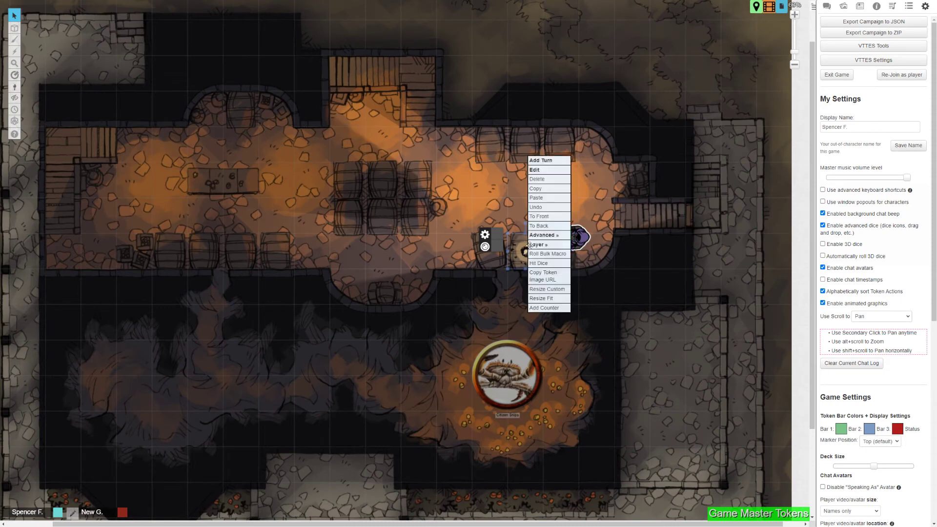
pyautogui.click(537, 179)
# Step: Paste four light copies on the Dynamic Lighting layer, two along the cellar's north wall and two along its south wall
pyautogui.moveTo(14, 28)
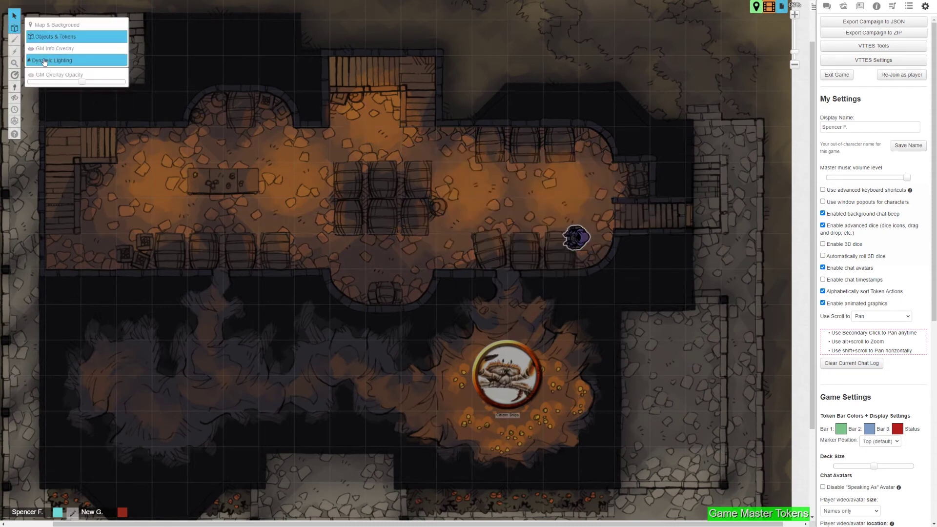
pyautogui.click(44, 61)
pyautogui.click(453, 134)
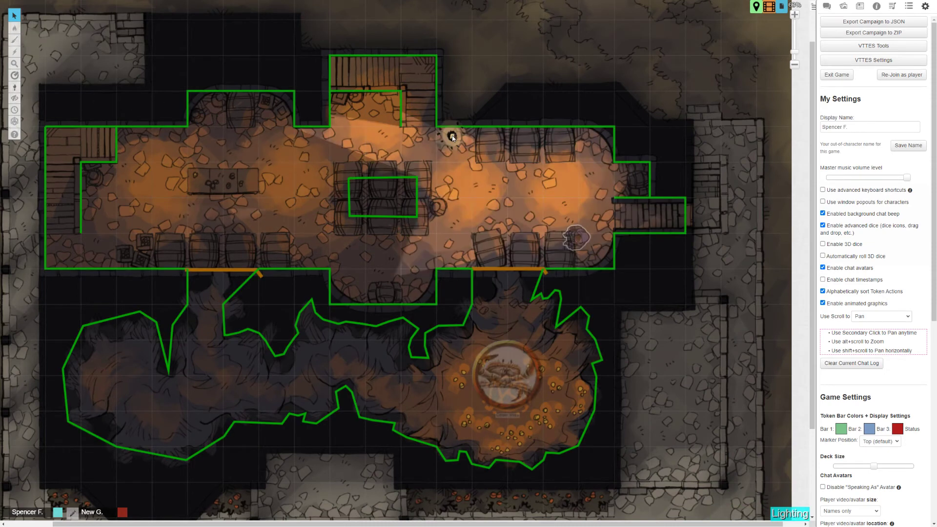
pyautogui.click(452, 263)
pyautogui.click(170, 133)
pyautogui.click(160, 263)
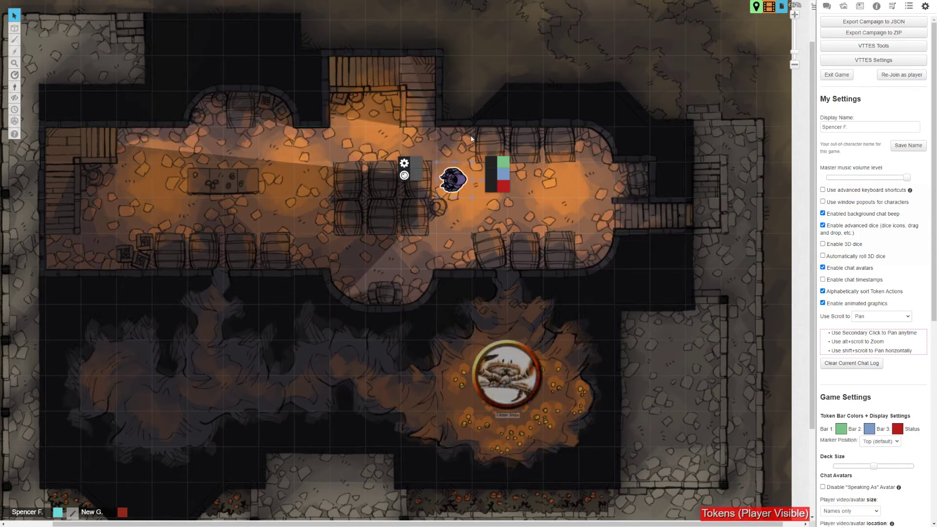
# Step: Inspect the pasted lights on the Dynamic Lighting layer and switch back to Objects & Tokens
pyautogui.moveTo(15, 28)
pyautogui.click(55, 61)
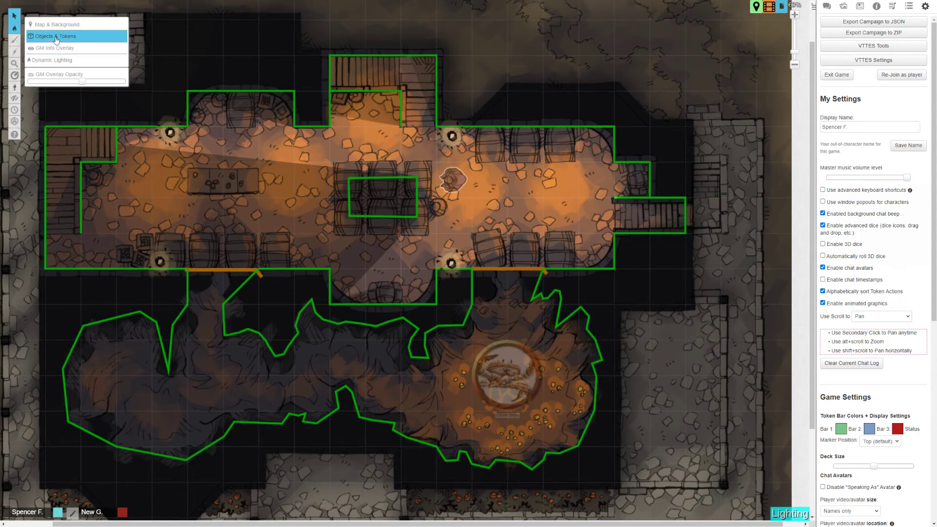
pyautogui.click(55, 39)
# Step: Place two torch lights on the map background, one northeast of the table and one below the northern stair alcove
pyautogui.click(17, 88)
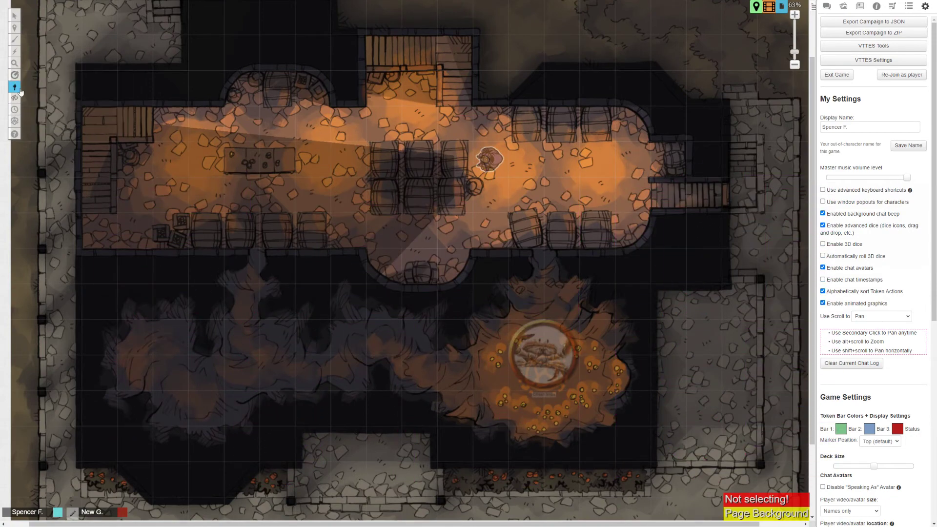
pyautogui.click(317, 128)
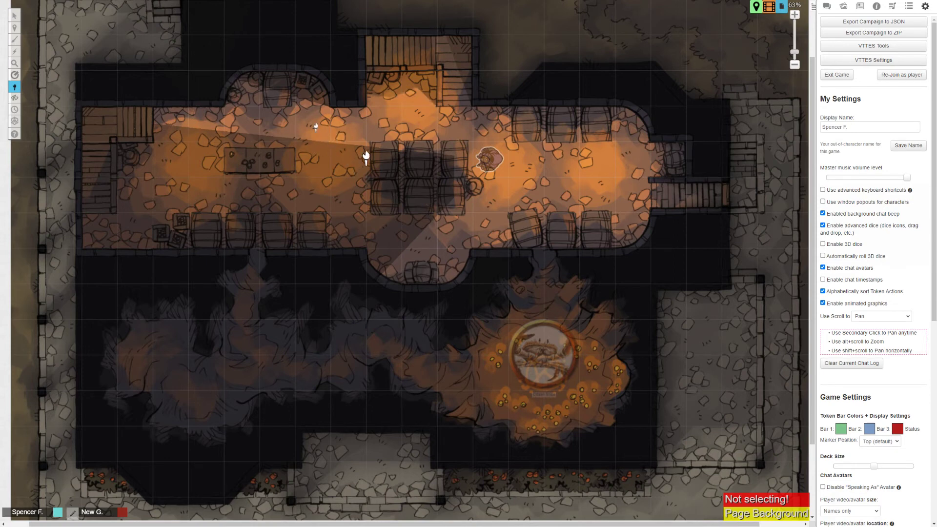
pyautogui.click(380, 123)
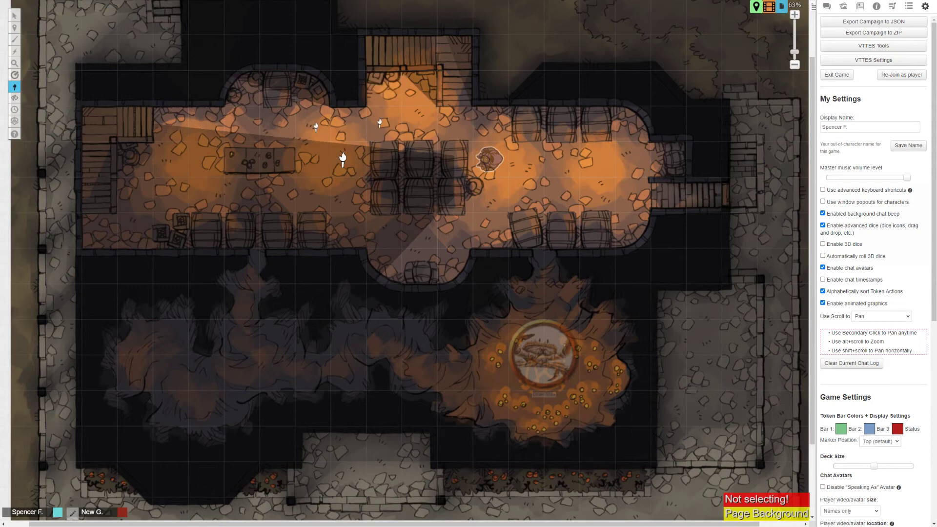
pyautogui.click(19, 19)
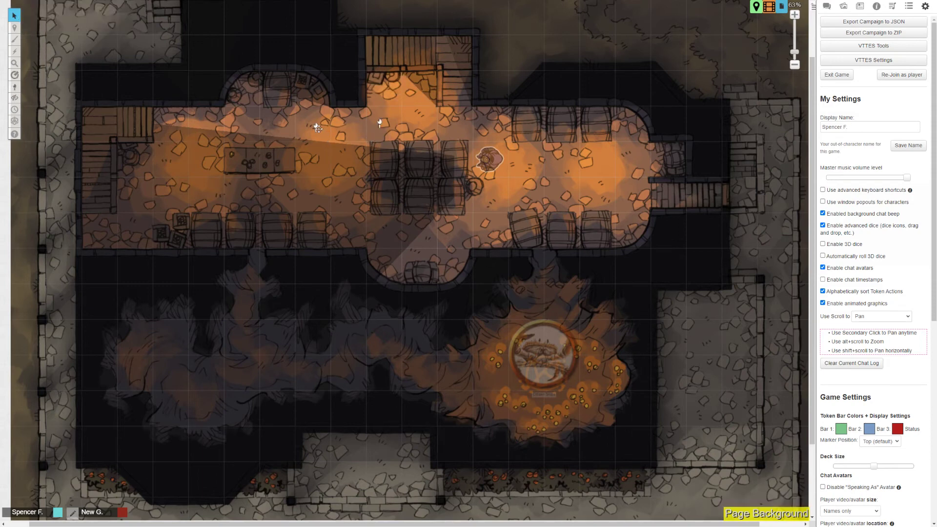
# Step: Place two torch lights on the Dynamic Lighting layer, one below the northern stair alcove and one southeast of the table
pyautogui.click(14, 87)
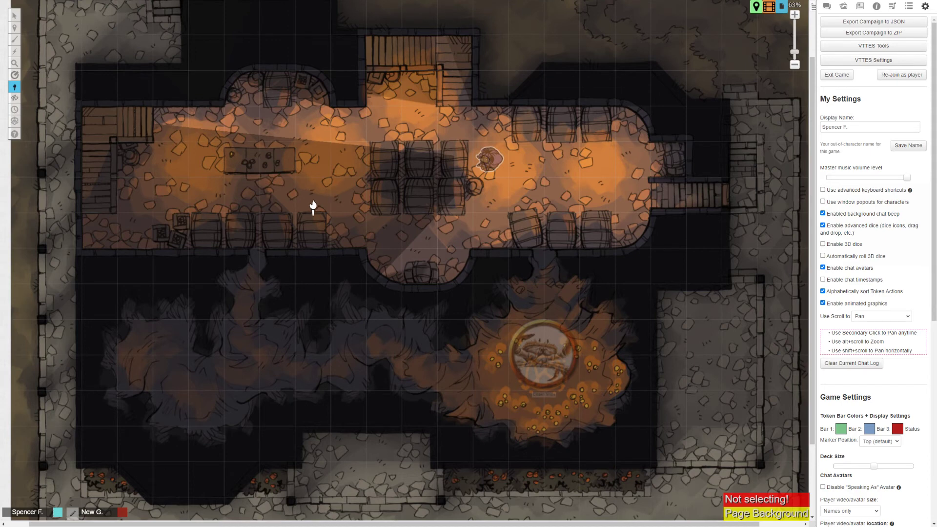
pyautogui.moveTo(19, 31)
pyautogui.click(44, 61)
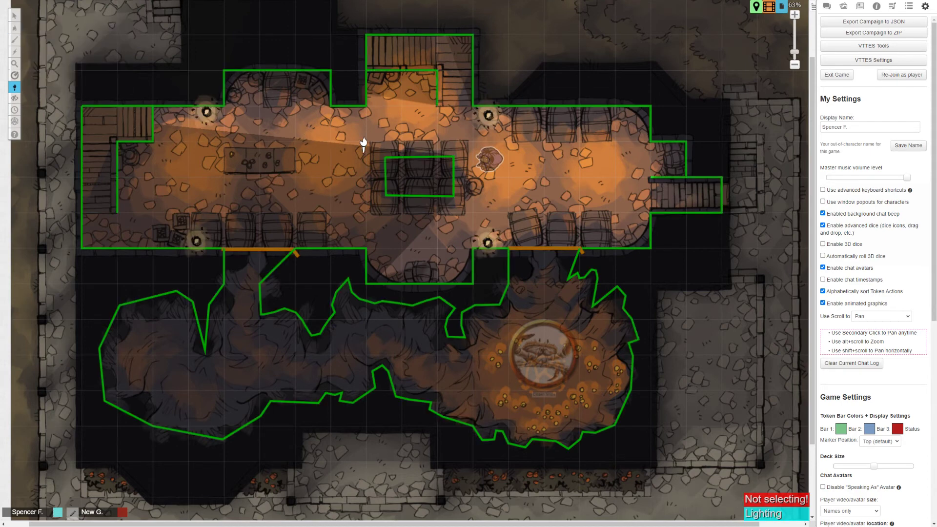
pyautogui.click(411, 117)
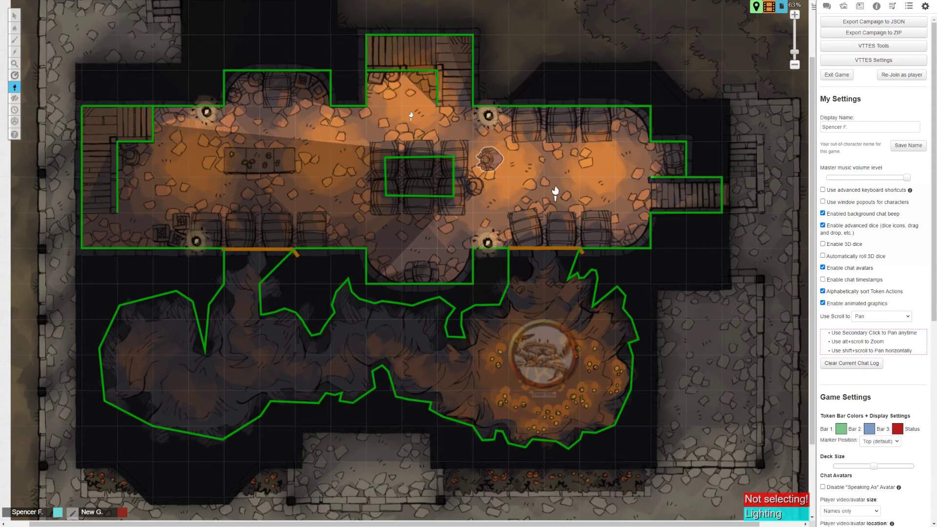
pyautogui.click(338, 205)
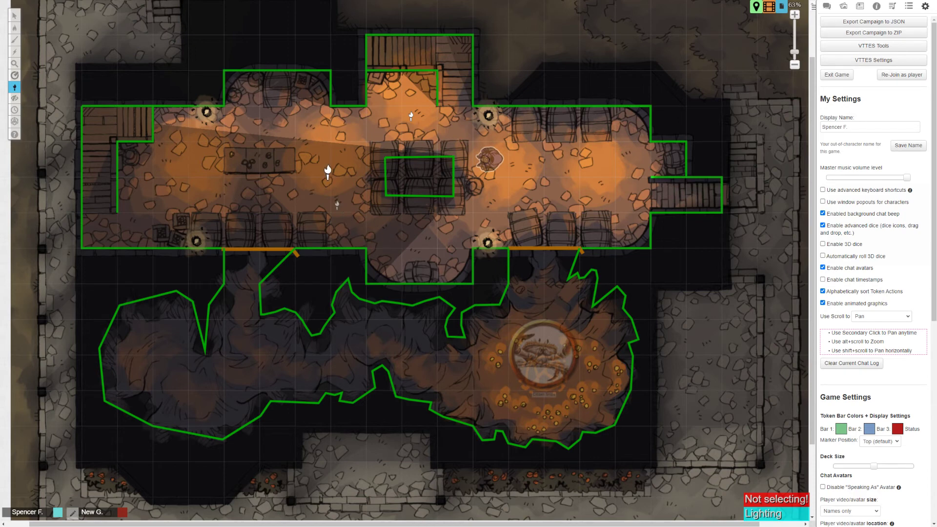
# Step: Delete the torch lights southeast of the table and below the northern stair alcove from the Dynamic Lighting layer
pyautogui.moveTo(15, 15)
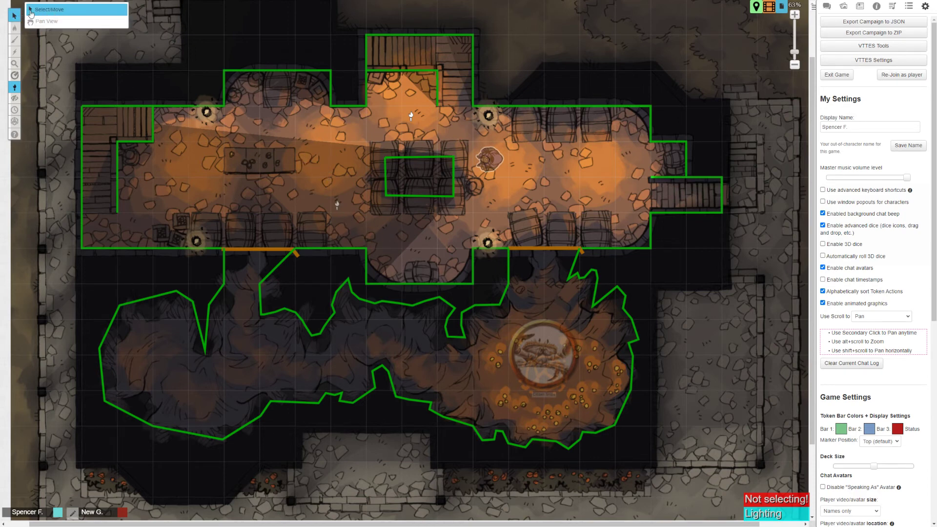
pyautogui.click(47, 9)
pyautogui.click(338, 205)
pyautogui.press('Delete')
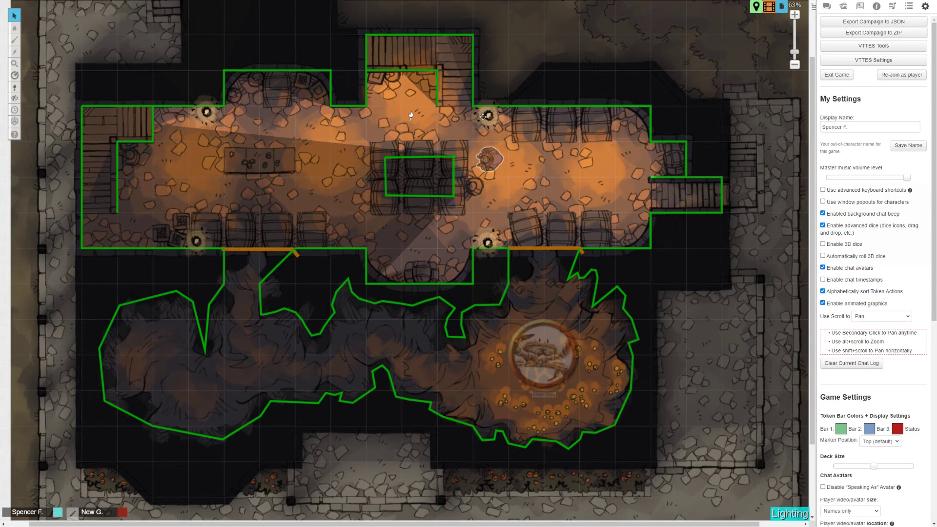
pyautogui.press('Delete')
# Step: Place torch lights on the Dynamic Lighting layer just east of the table and just south of the central barrels
pyautogui.click(14, 87)
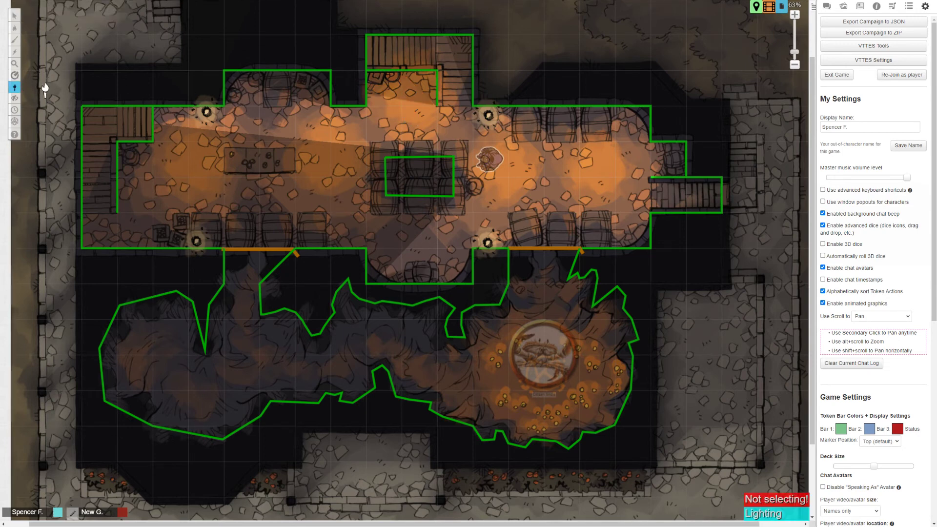
pyautogui.click(325, 171)
pyautogui.click(420, 239)
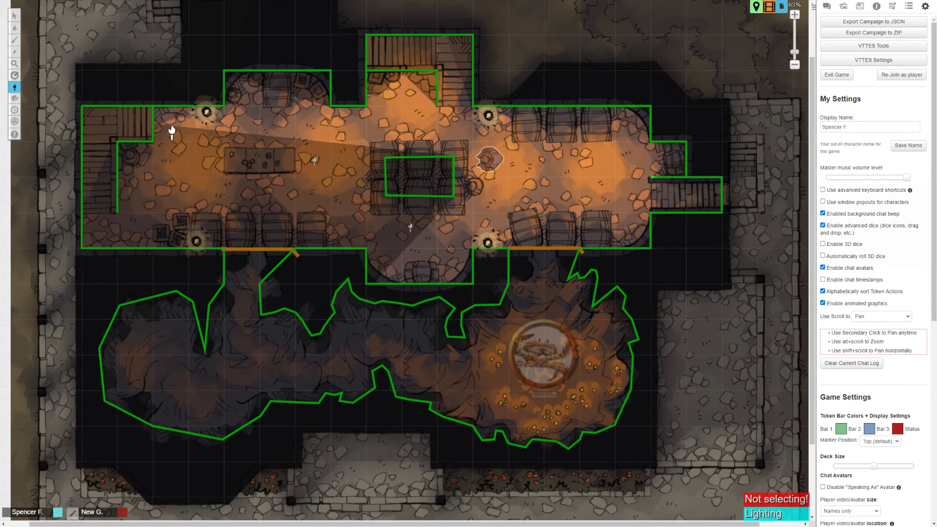
# Step: Delete the torch lights east of the table and south of the central barrels
pyautogui.click(14, 16)
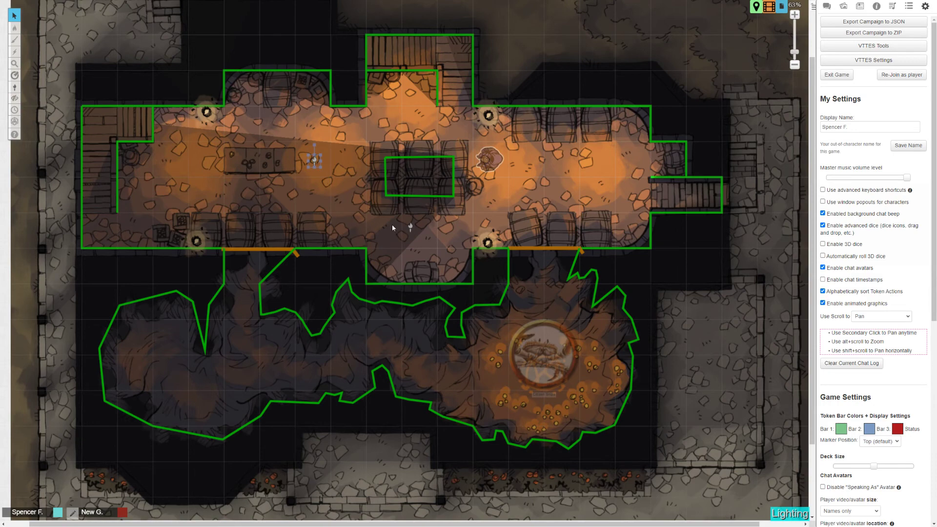
pyautogui.scroll(5, 393, 228)
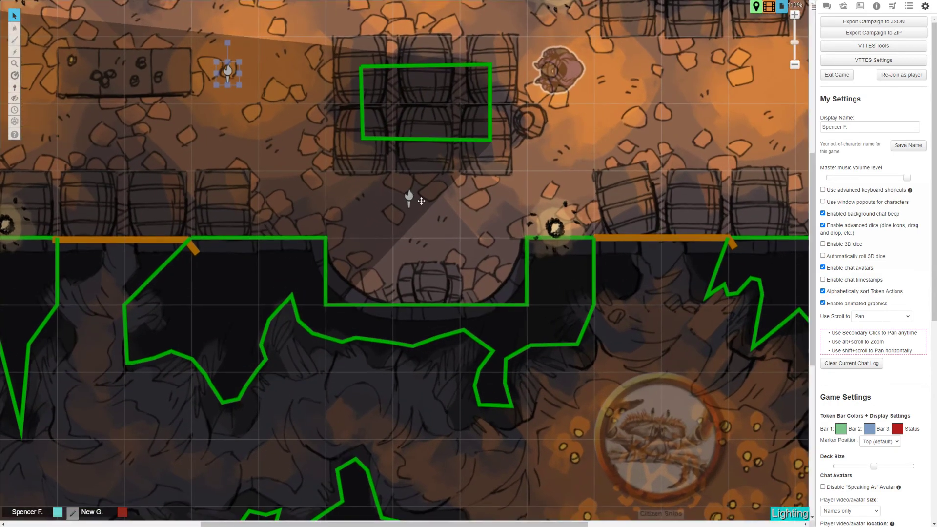
pyautogui.scroll(1, 467, 221)
pyautogui.scroll(-2, 352, 171)
pyautogui.press('Delete')
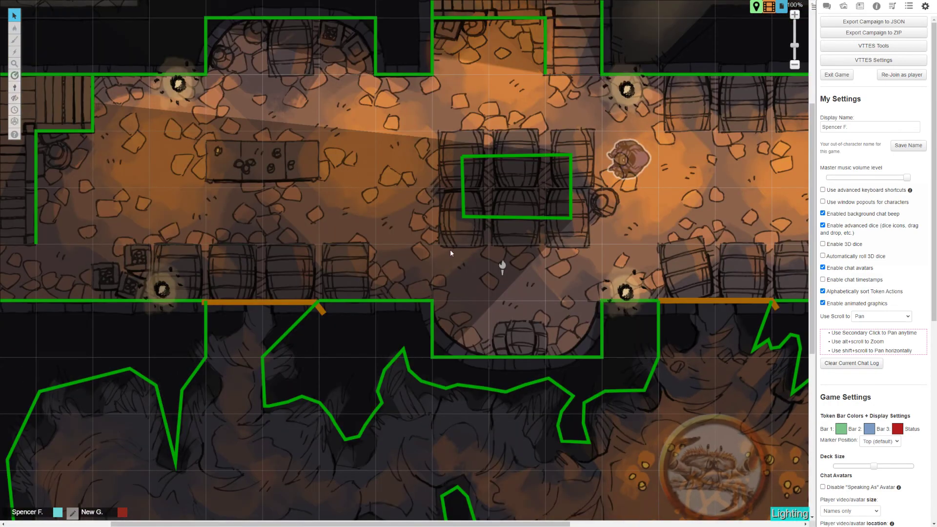
pyautogui.scroll(-3, 417, 248)
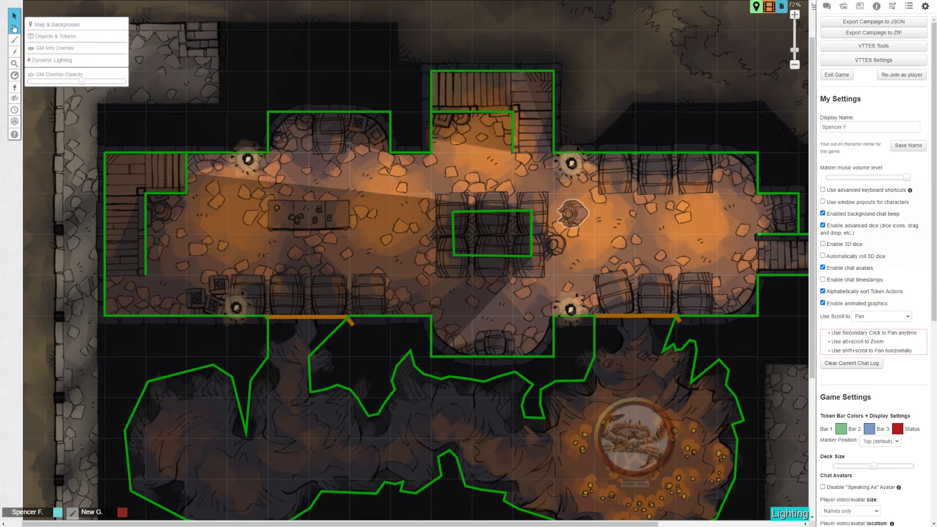
# Step: Place four torch lights, one by the southwestern barrels and three across the southern cave, and switch to the Objects & Tokens layer
pyautogui.click(15, 88)
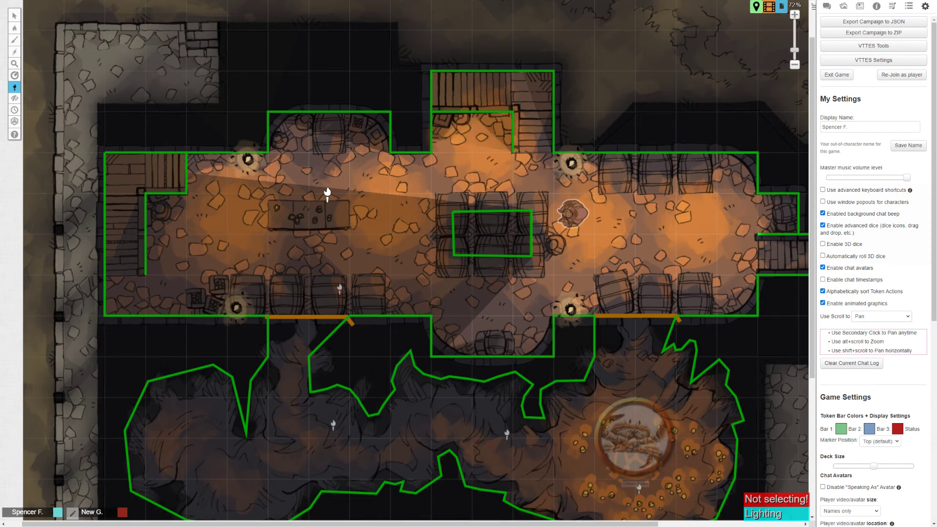
pyautogui.click(15, 16)
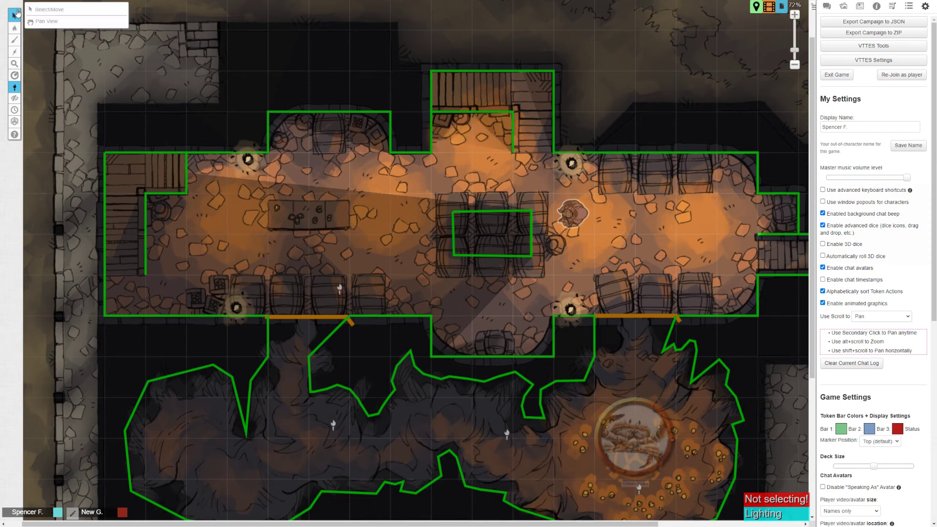
pyautogui.moveTo(15, 32)
pyautogui.click(53, 36)
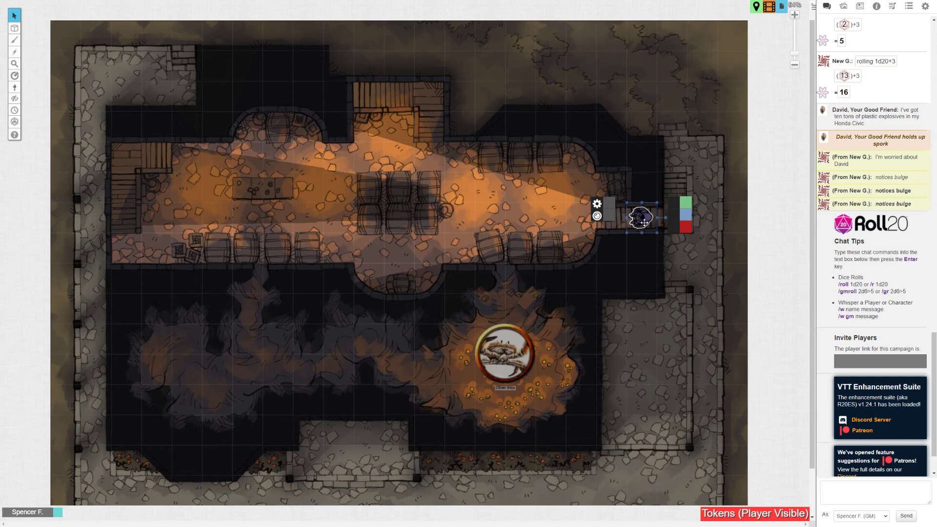
# Step: Move the hooded token to the eastern stairs and walk it west into the cellar to test its line of sight
pyautogui.hotkey('ctrl', 'l')
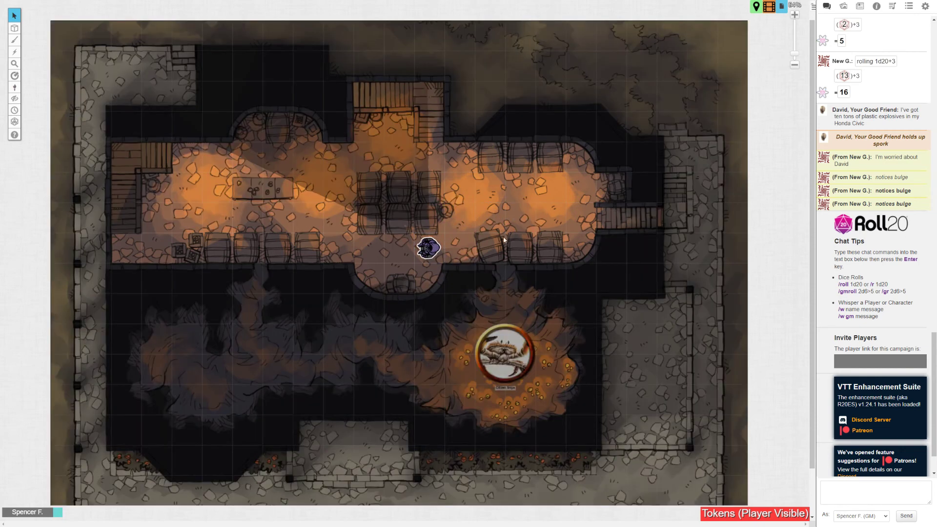
pyautogui.moveTo(428, 248); pyautogui.dragTo(550, 218)
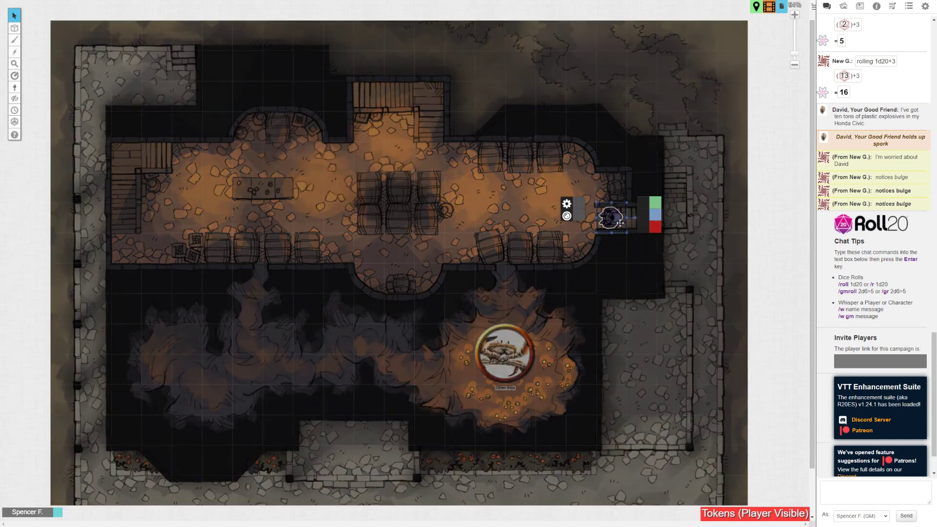
pyautogui.press('Left')
pyautogui.press('Left')
pyautogui.press('Left')
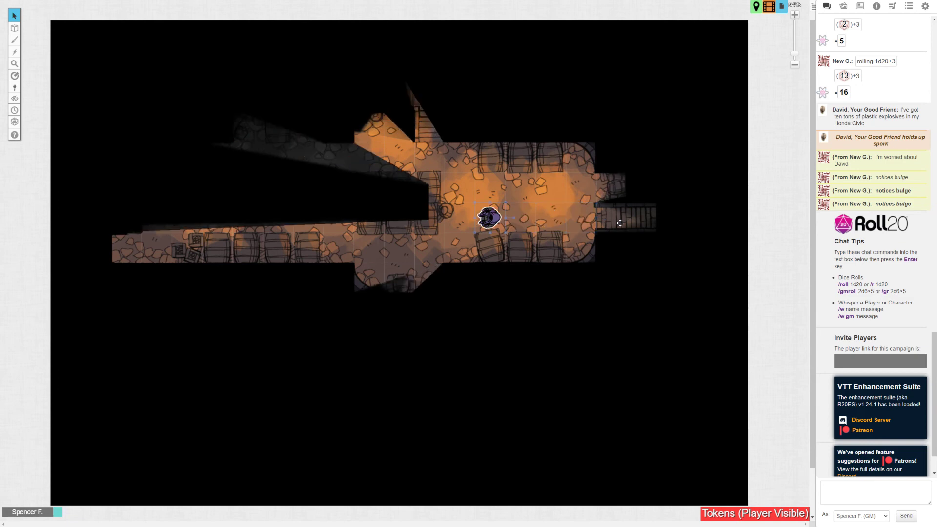
# Step: Walk the token west past the south side of the central barrels and around to their north side to test explored areas
pyautogui.press('Down')
pyautogui.press('Left')
pyautogui.press('Left')
pyautogui.press('Left')
pyautogui.press('Left')
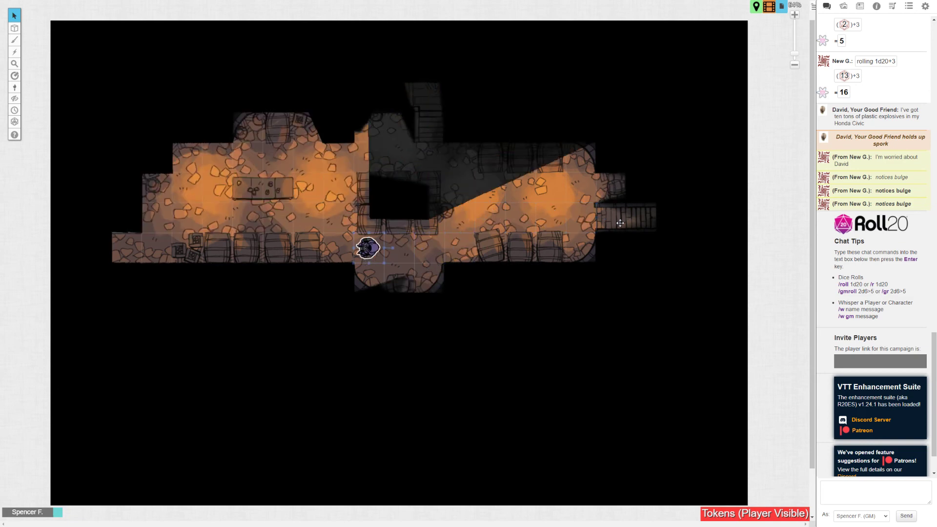
pyautogui.press('Up')
pyautogui.press('Up')
pyautogui.press('Up')
pyautogui.press('Right')
pyautogui.press('Right')
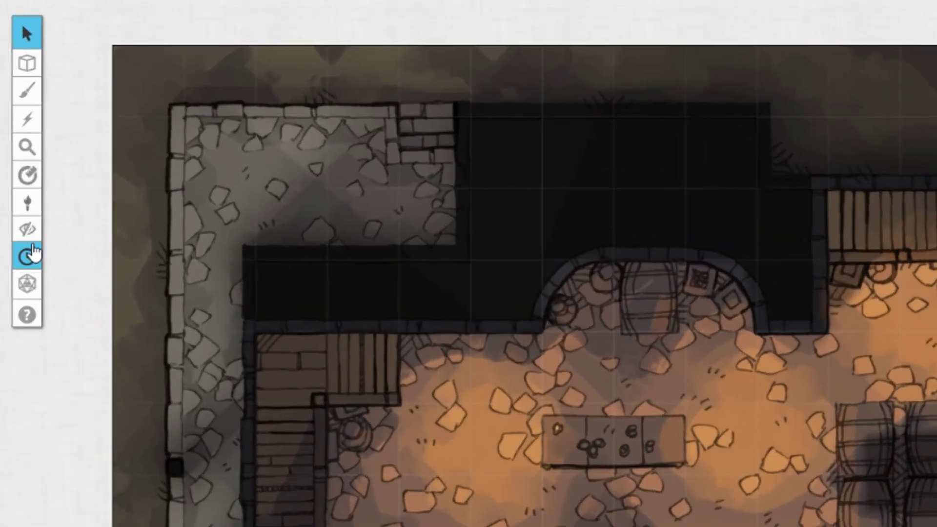
# Step: Show the Explorable Darkness options for hiding, revealing and resetting areas
pyautogui.moveTo(15, 100)
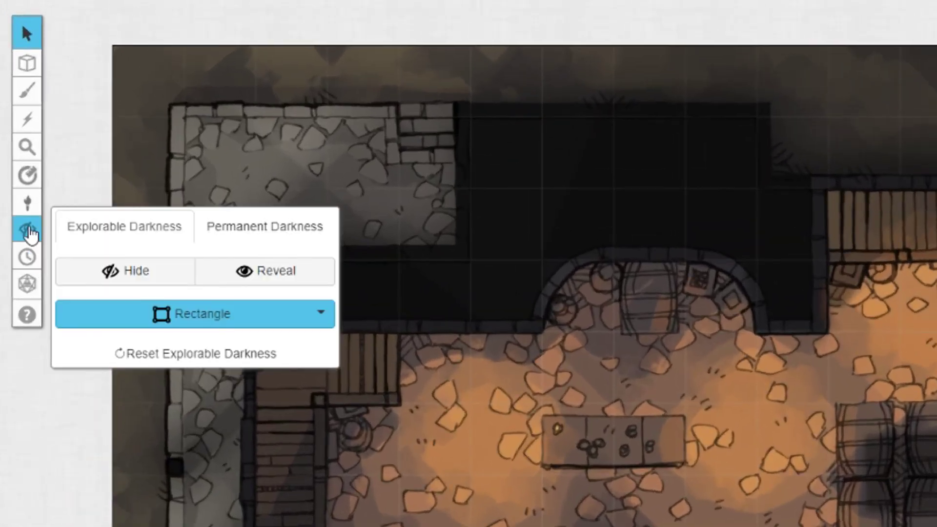